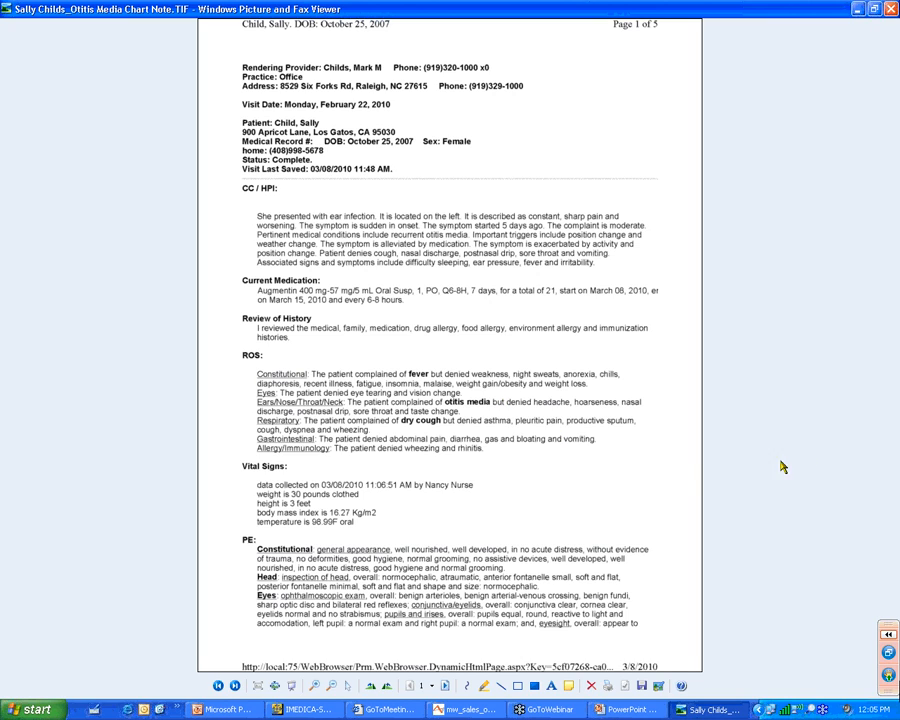
- Page through the scanned otitis media chart note to its last page, and switch to the mw_sales_opps desktop
{"action": "left_click", "coordinate": [444, 688]}
{"action": "left_click", "coordinate": [444, 687]}
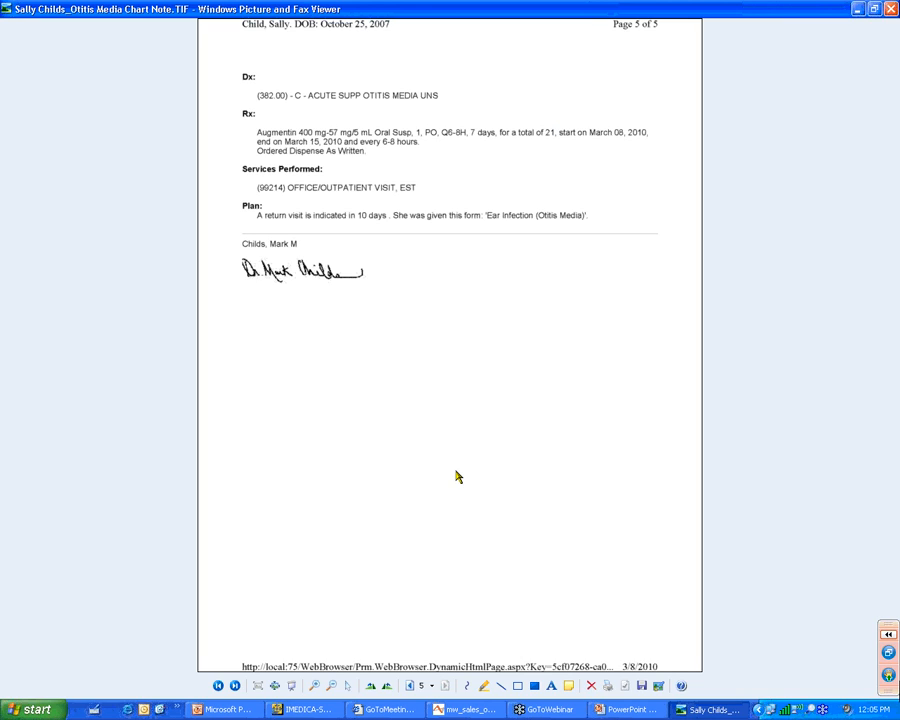
{"action": "left_click", "coordinate": [470, 710]}
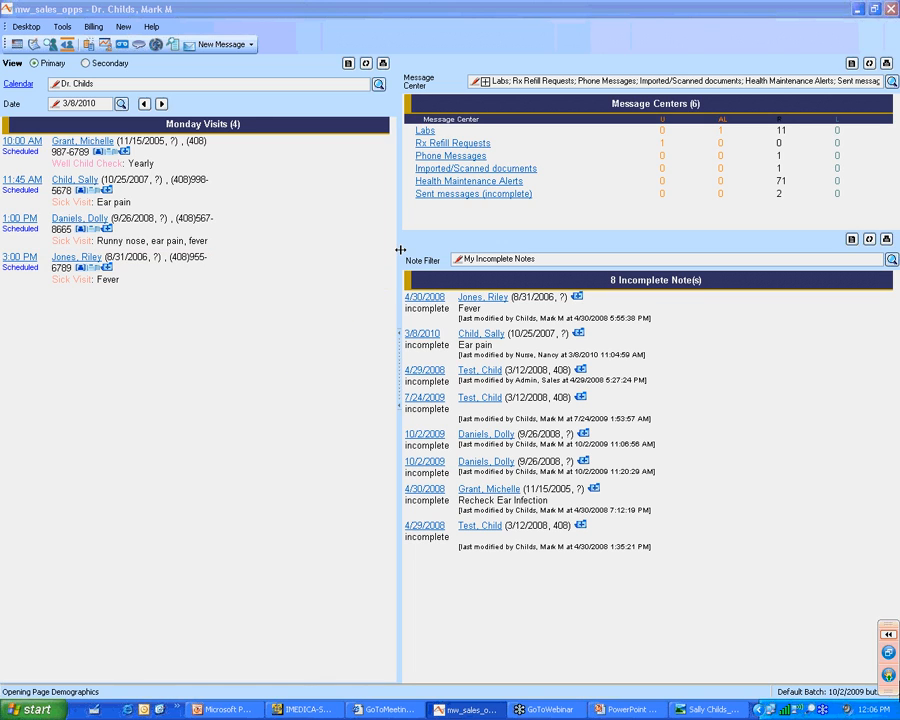
- Narrow the Monday Visits pane to widen the message area, and view the list of Labs messages
{"action": "left_click_drag", "start_coordinate": [401, 249], "coordinate": [369, 249]}
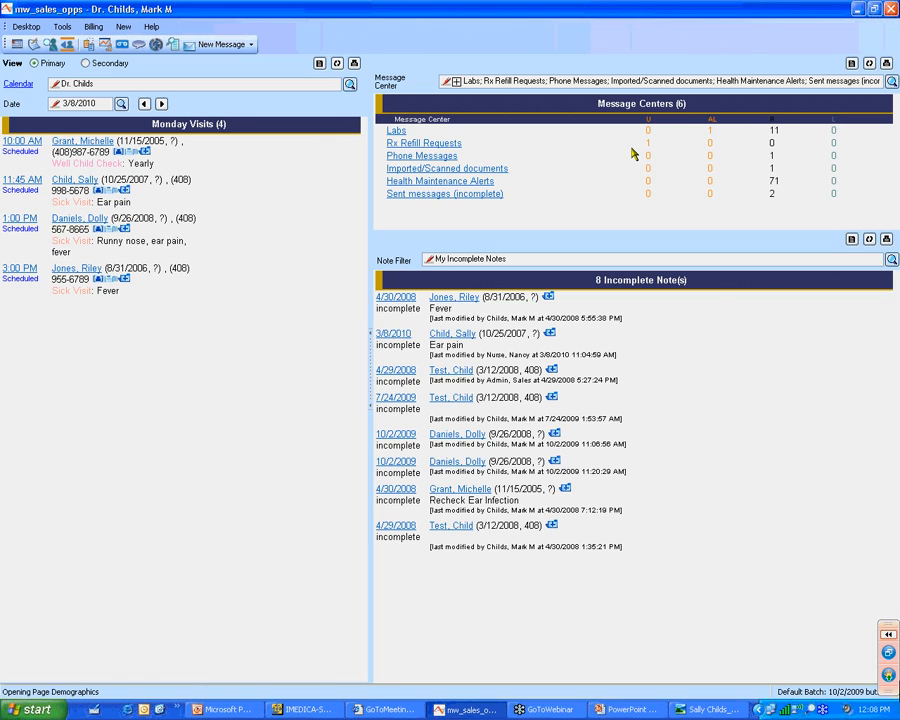
{"action": "left_click", "coordinate": [396, 132]}
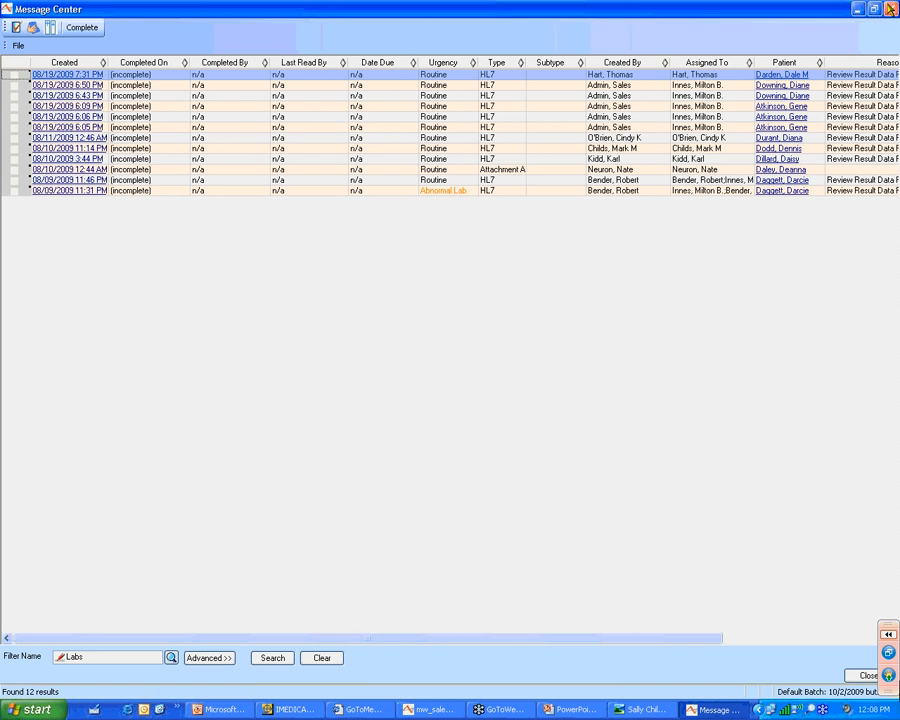
{"action": "left_click", "coordinate": [890, 9]}
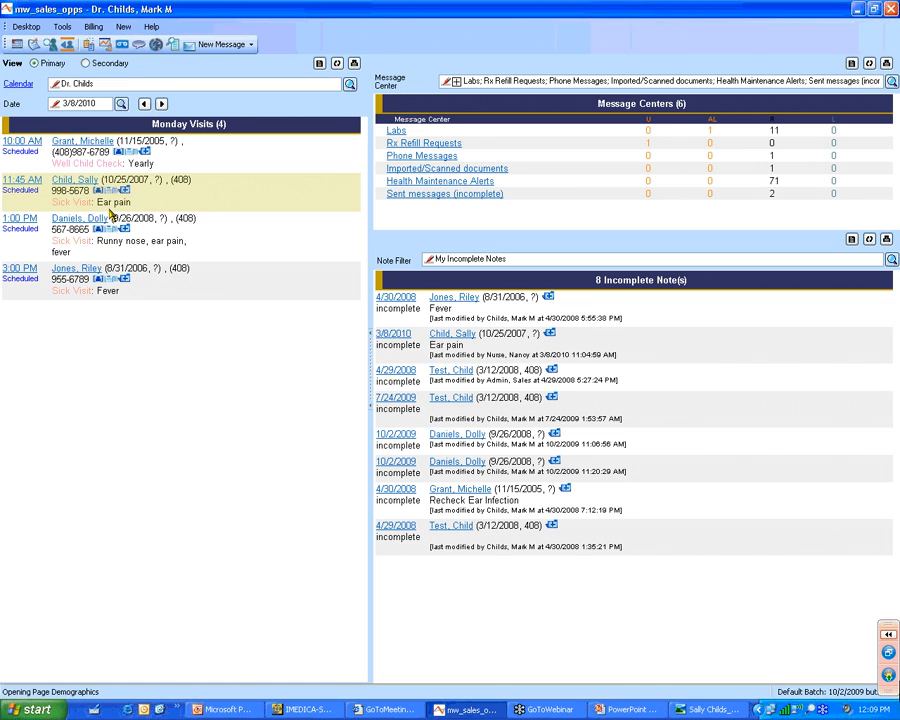
- Set the status of the 11:45 AM ear pain appointment to Ready for Dr. and save the appointment
{"action": "left_click", "coordinate": [33, 187]}
{"action": "double_click", "coordinate": [326, 275]}
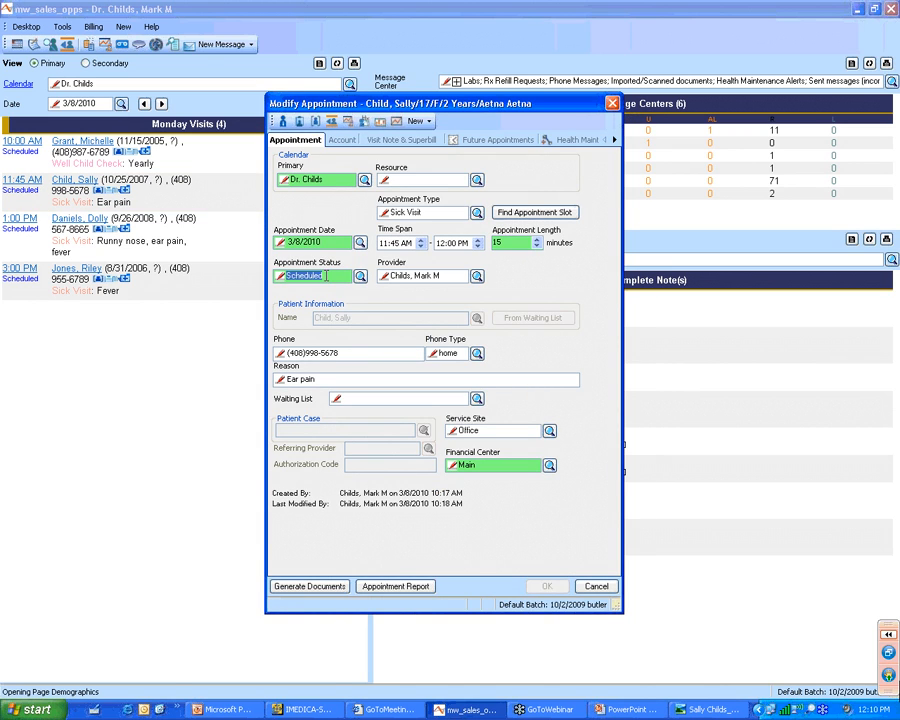
{"action": "type", "text": "read"}
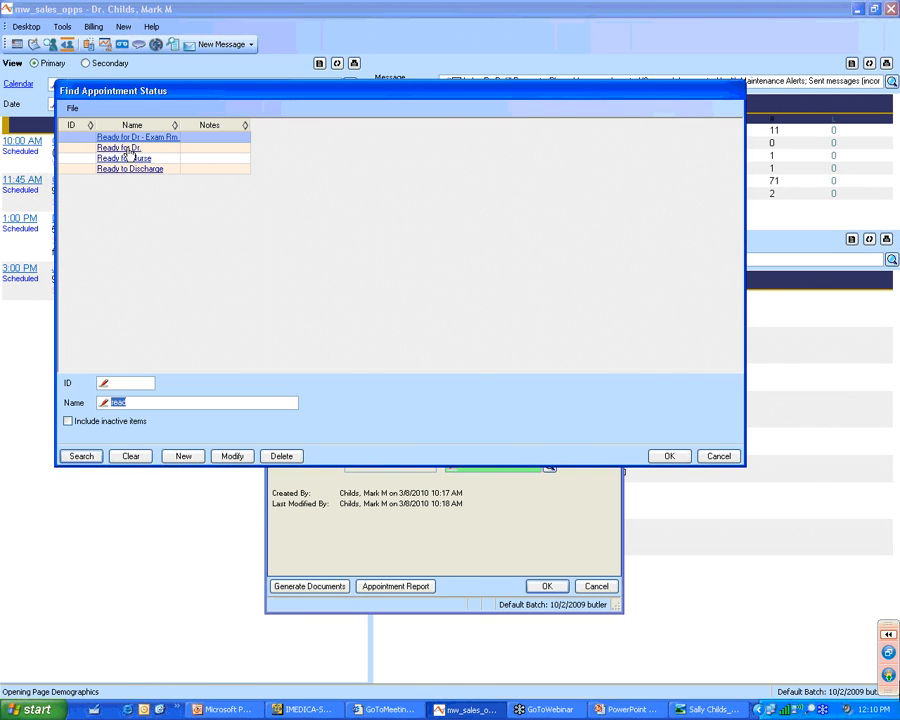
{"action": "double_click", "coordinate": [129, 149]}
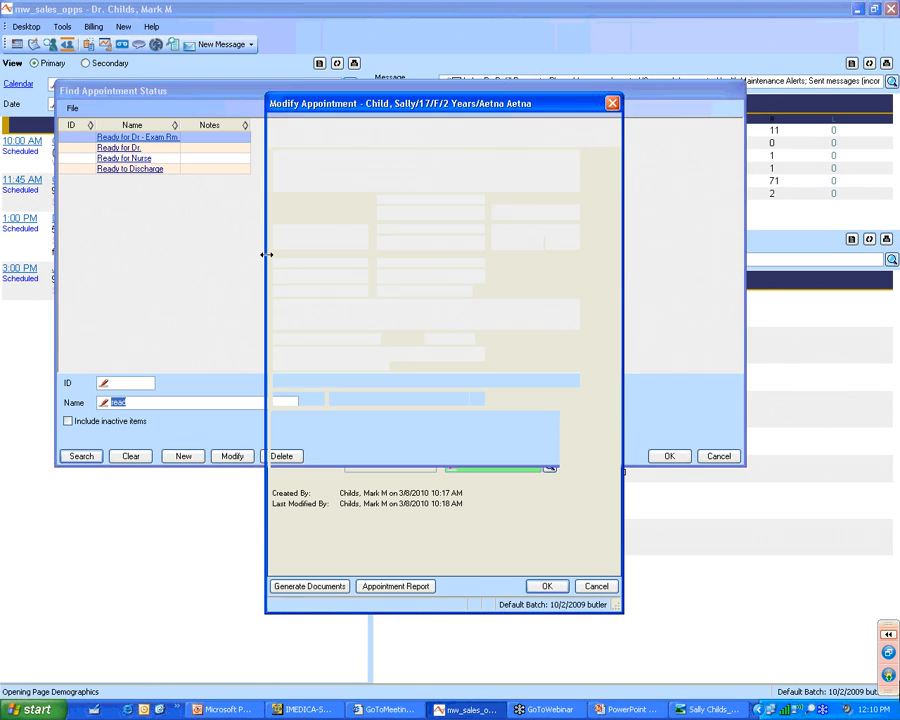
{"action": "left_click", "coordinate": [540, 586]}
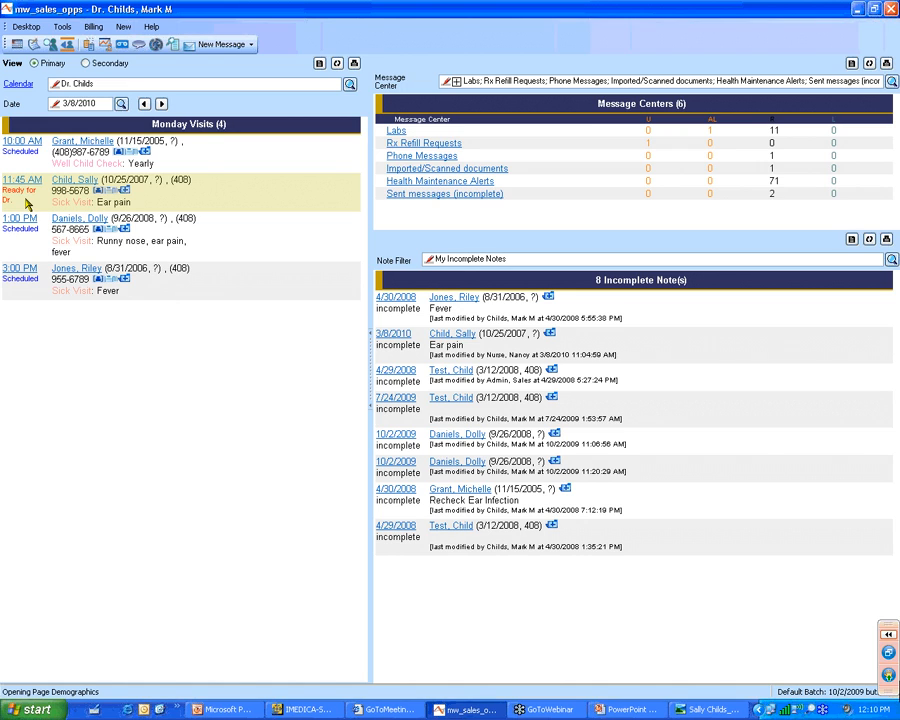
- Open the one page summary for the 11:45 AM patient and review the medication, active problems and visit notes of 03/08/2010 and 02/22/2010
{"action": "left_click", "coordinate": [97, 191]}
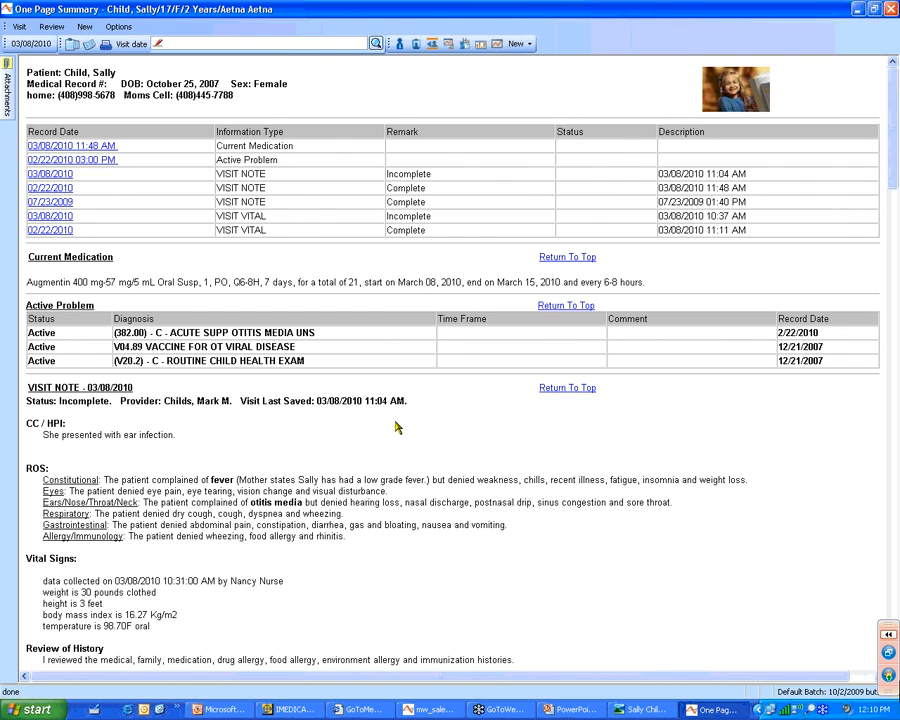
{"action": "scroll", "coordinate": [396, 428], "scroll_direction": "down", "scroll_amount": 5}
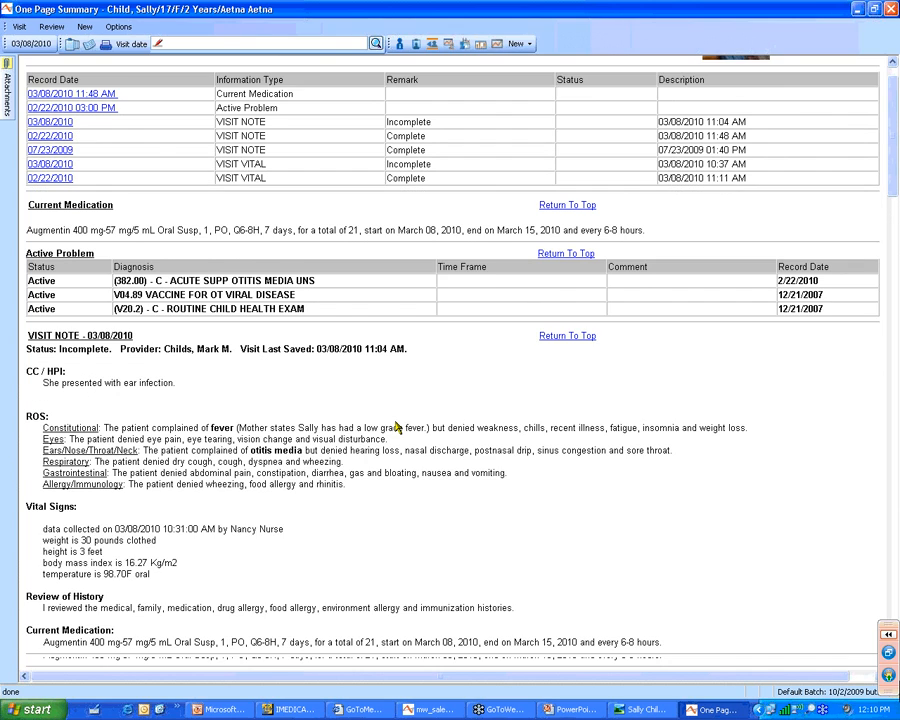
{"action": "scroll", "coordinate": [396, 428], "scroll_direction": "down", "scroll_amount": 3}
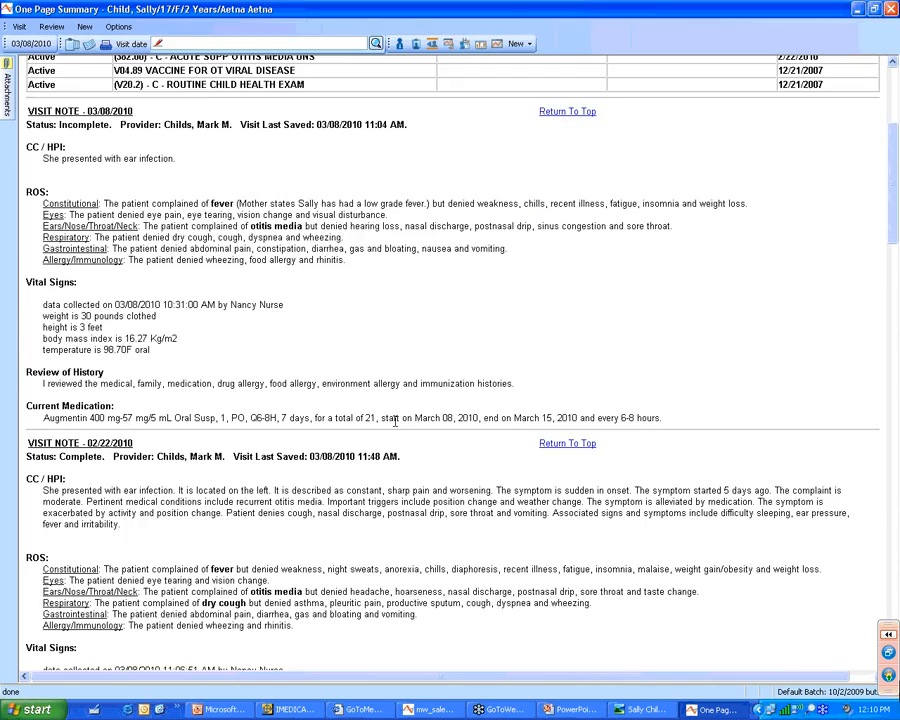
{"action": "scroll", "coordinate": [395, 421], "scroll_direction": "down", "scroll_amount": 2}
{"action": "scroll", "coordinate": [395, 422], "scroll_direction": "down", "scroll_amount": 5}
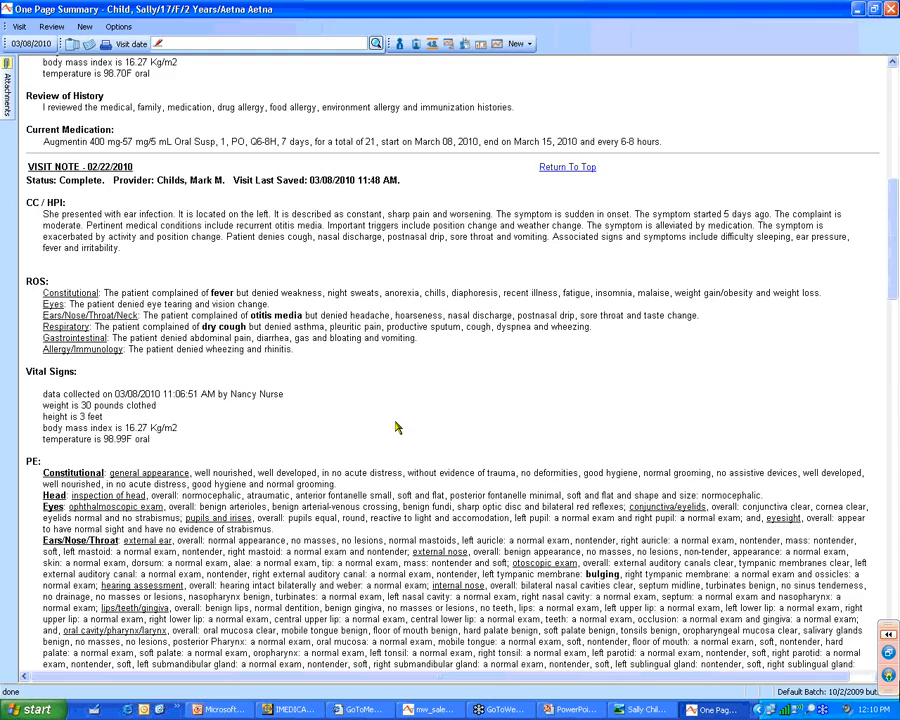
{"action": "scroll", "coordinate": [396, 428], "scroll_direction": "down", "scroll_amount": 5}
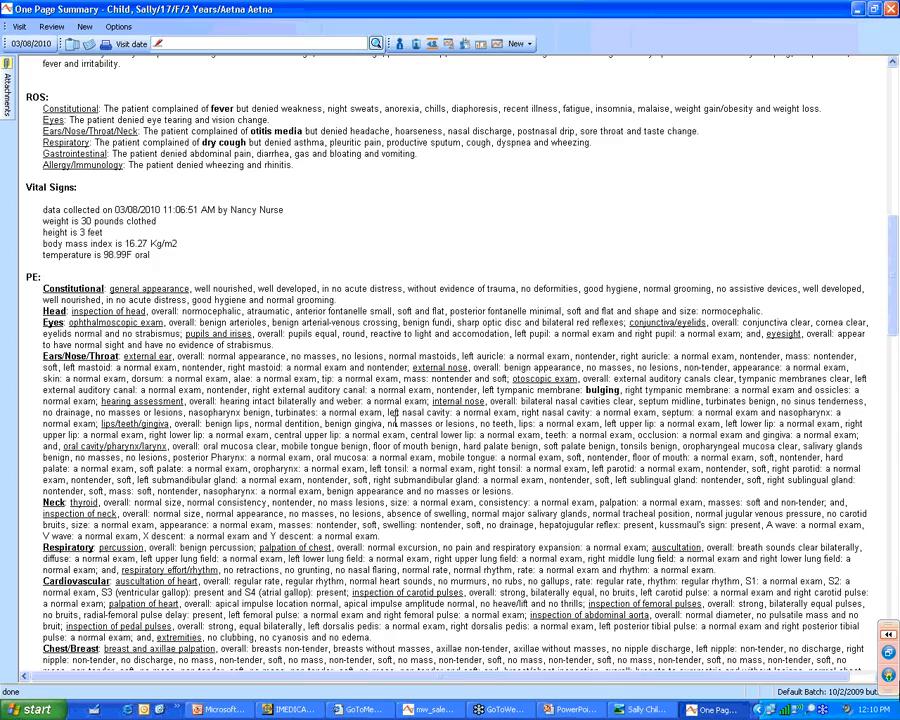
{"action": "scroll", "coordinate": [396, 421], "scroll_direction": "down", "scroll_amount": 6}
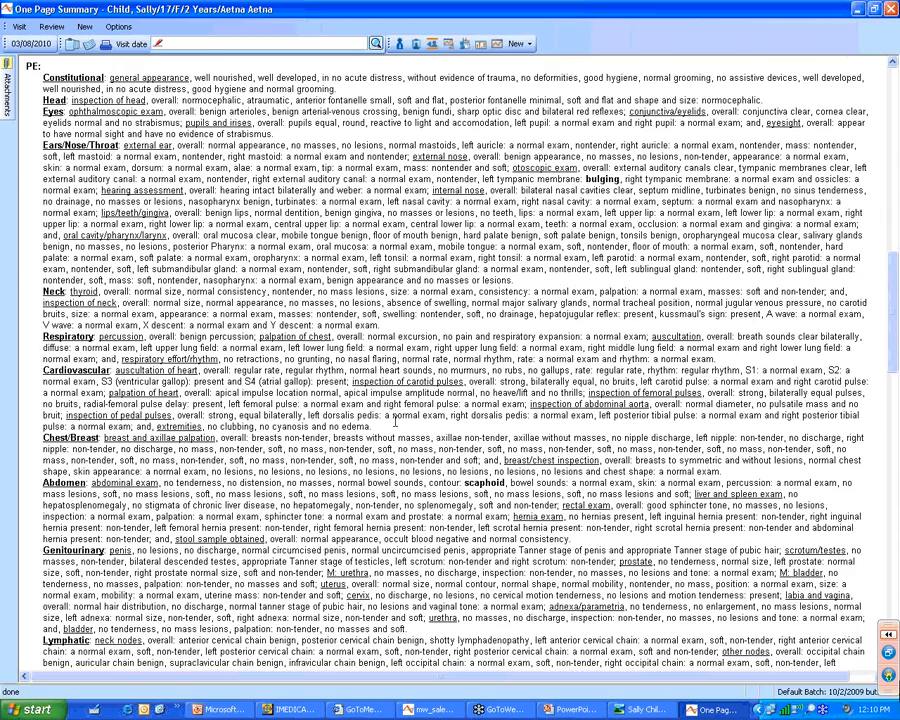
{"action": "scroll", "coordinate": [395, 420], "scroll_direction": "up", "scroll_amount": 6}
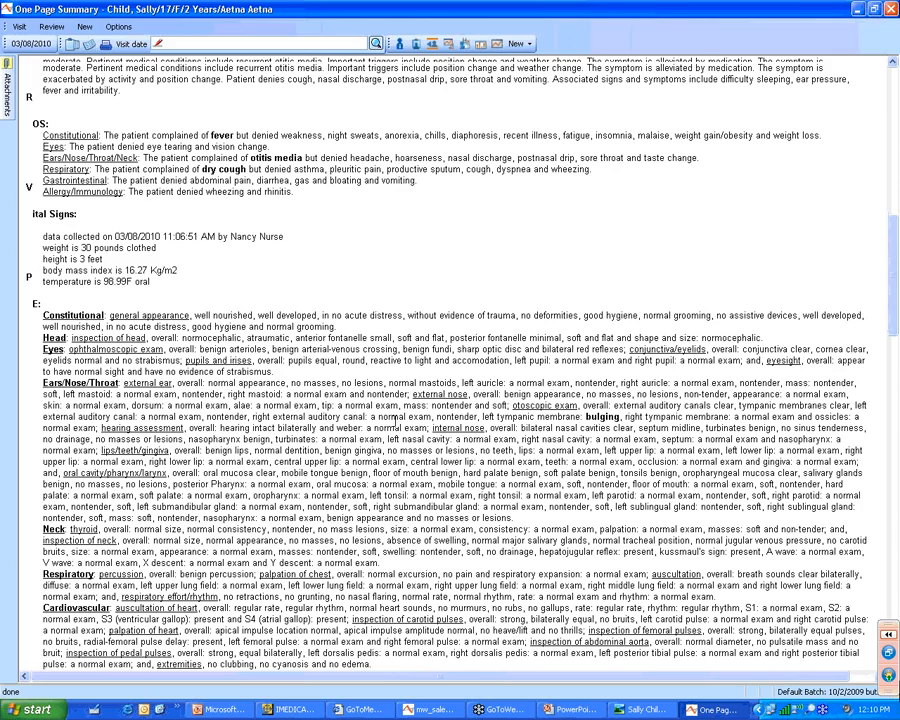
{"action": "scroll", "coordinate": [395, 425], "scroll_direction": "up", "scroll_amount": 15}
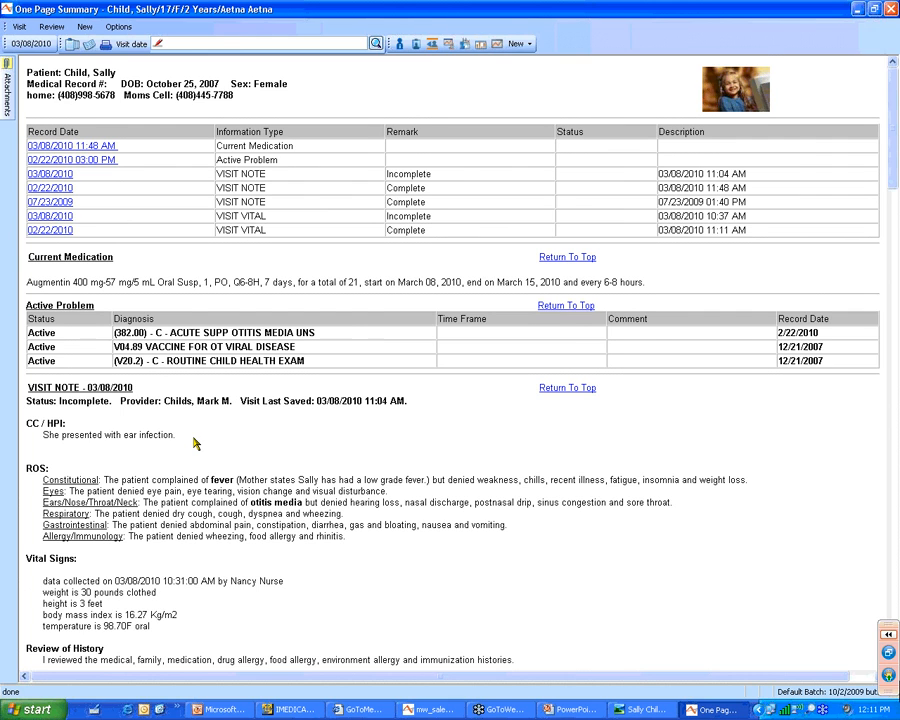
- Examine the incomplete 03/08/2010 visit note's symptoms, vital signs and history in the summary, and check the chart attachments
{"action": "scroll", "coordinate": [195, 444], "scroll_direction": "down", "scroll_amount": 3}
{"action": "scroll", "coordinate": [195, 440], "scroll_direction": "down", "scroll_amount": 2}
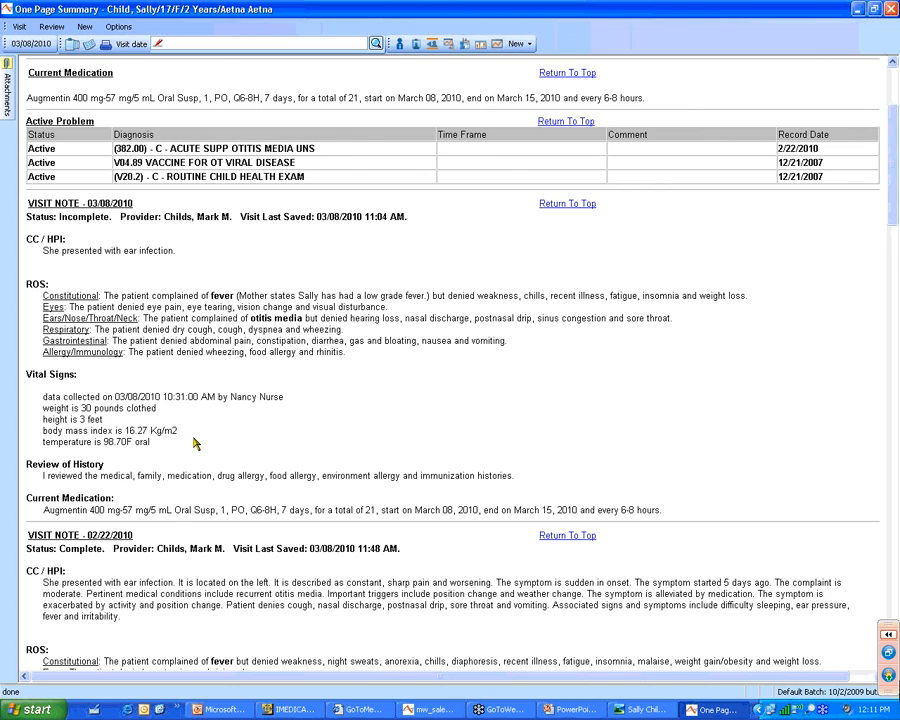
{"action": "scroll", "coordinate": [200, 438], "scroll_direction": "down", "scroll_amount": 4}
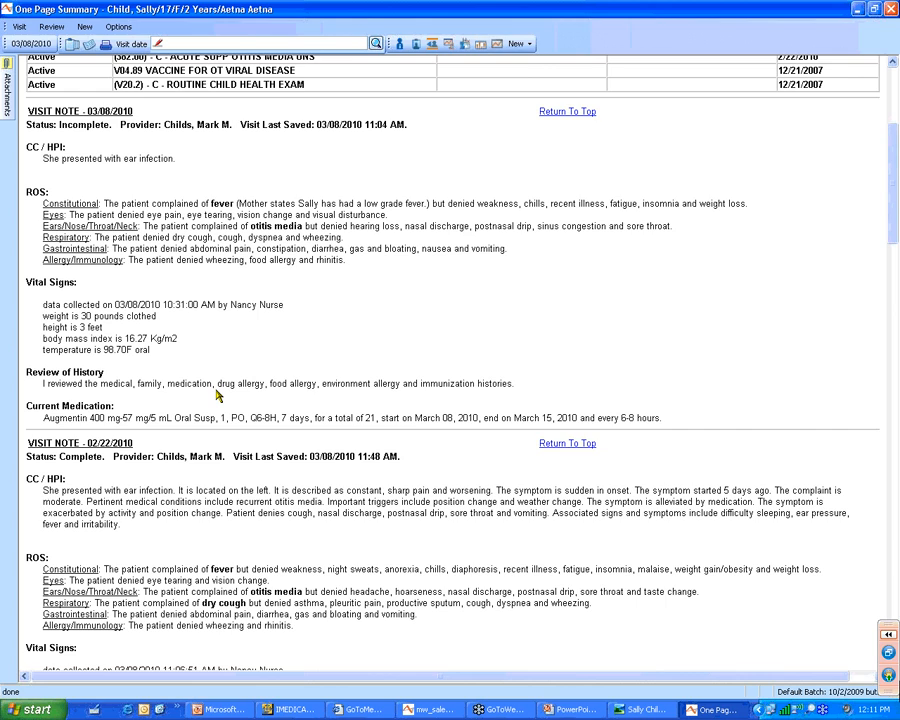
{"action": "scroll", "coordinate": [218, 396], "scroll_direction": "up", "scroll_amount": 1}
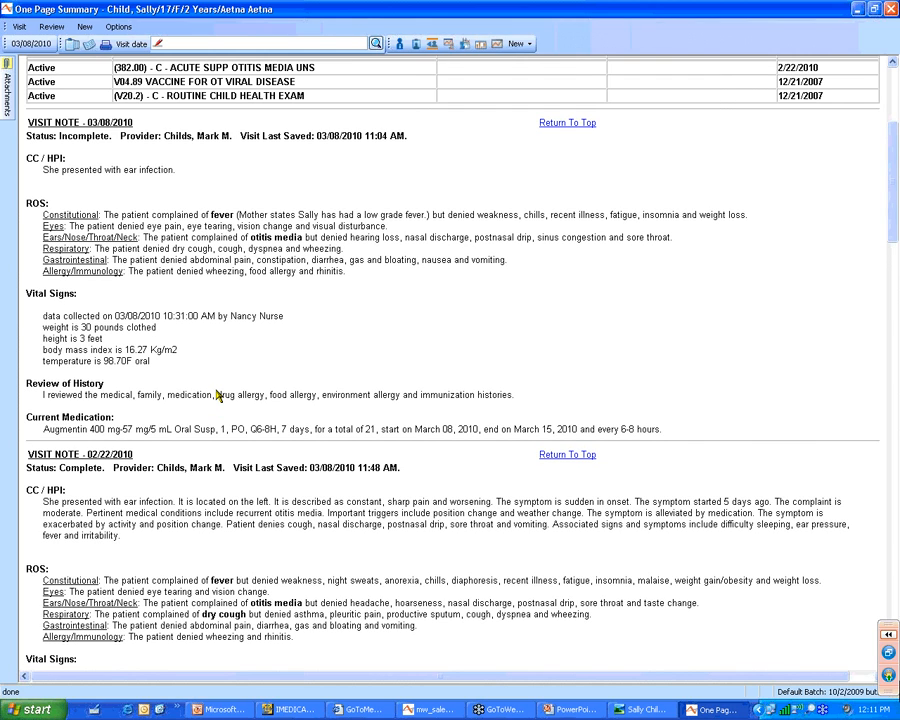
{"action": "scroll", "coordinate": [218, 396], "scroll_direction": "up", "scroll_amount": 3}
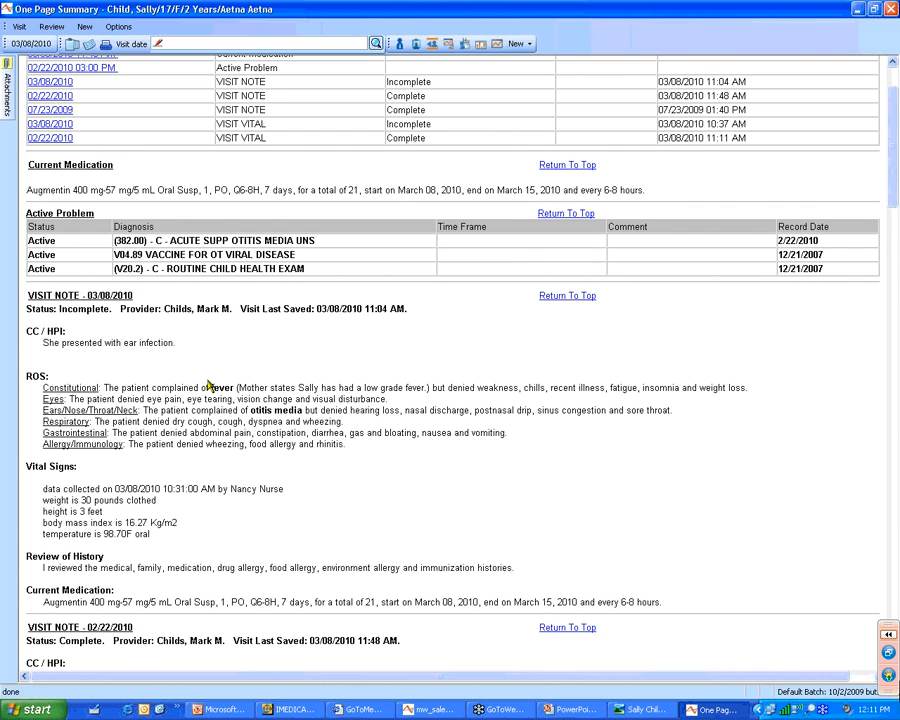
{"action": "scroll", "coordinate": [208, 386], "scroll_direction": "up", "scroll_amount": 2}
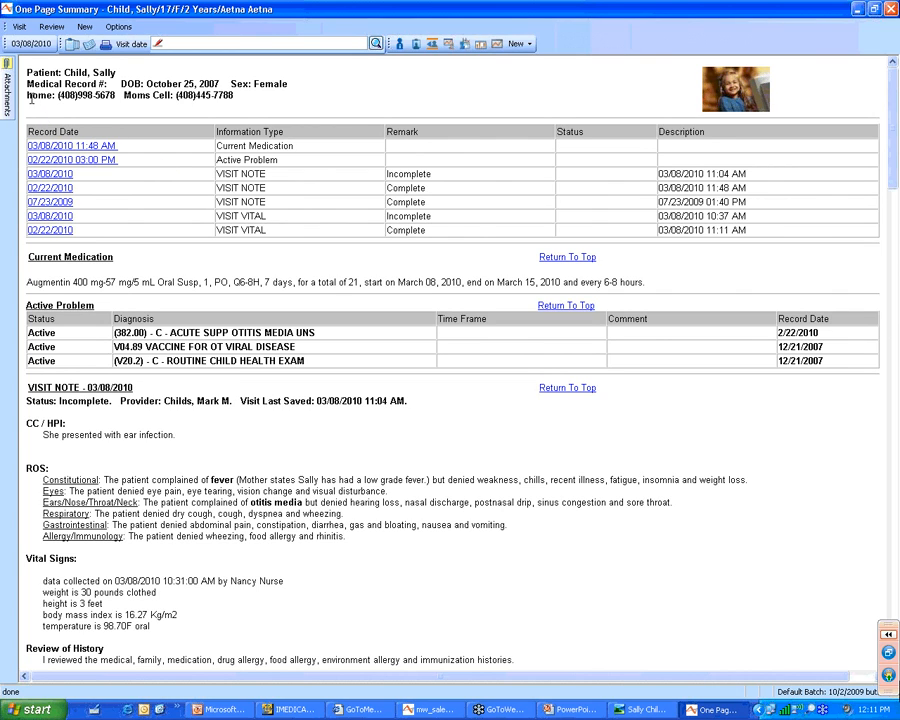
{"action": "mouse_move", "coordinate": [5, 102]}
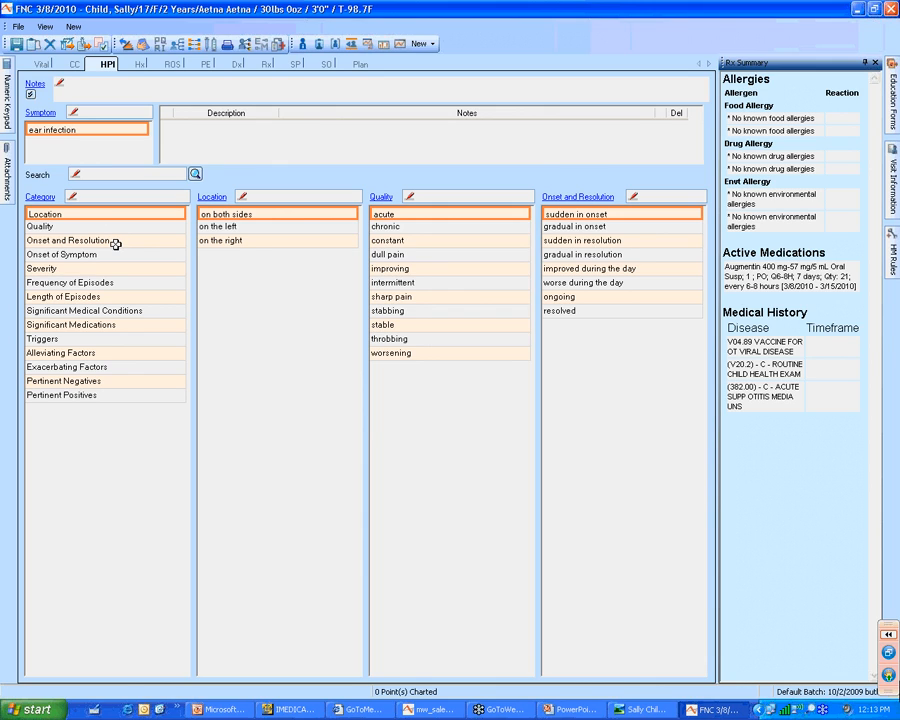
- Chart the ear infection HPI as on both sides, with quality acute, constant, sharp pain and worsening, and sudden in onset
{"action": "left_click", "coordinate": [271, 214]}
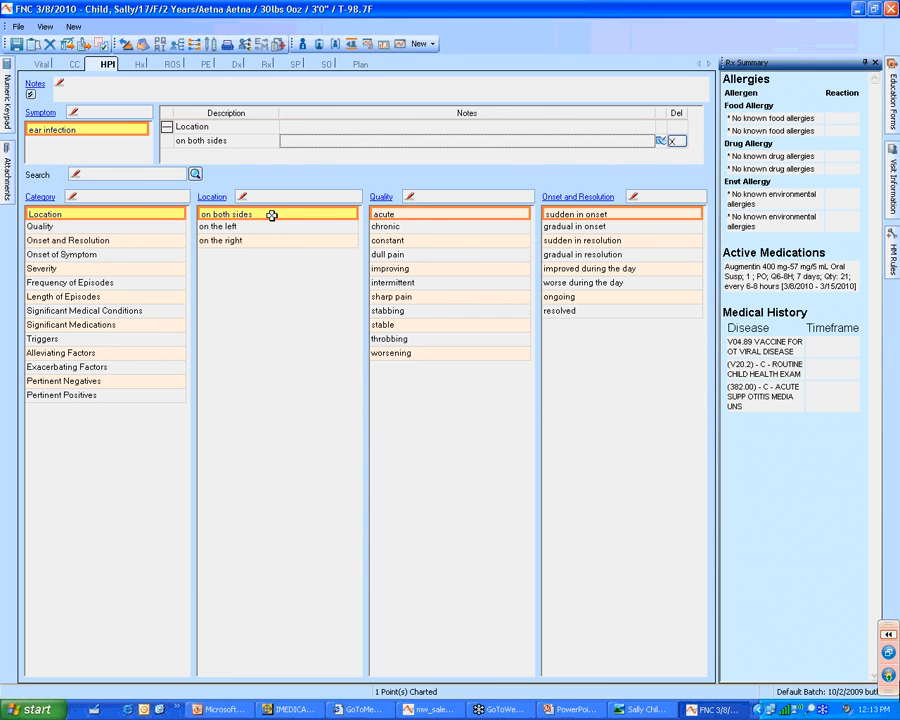
{"action": "left_click", "coordinate": [410, 214]}
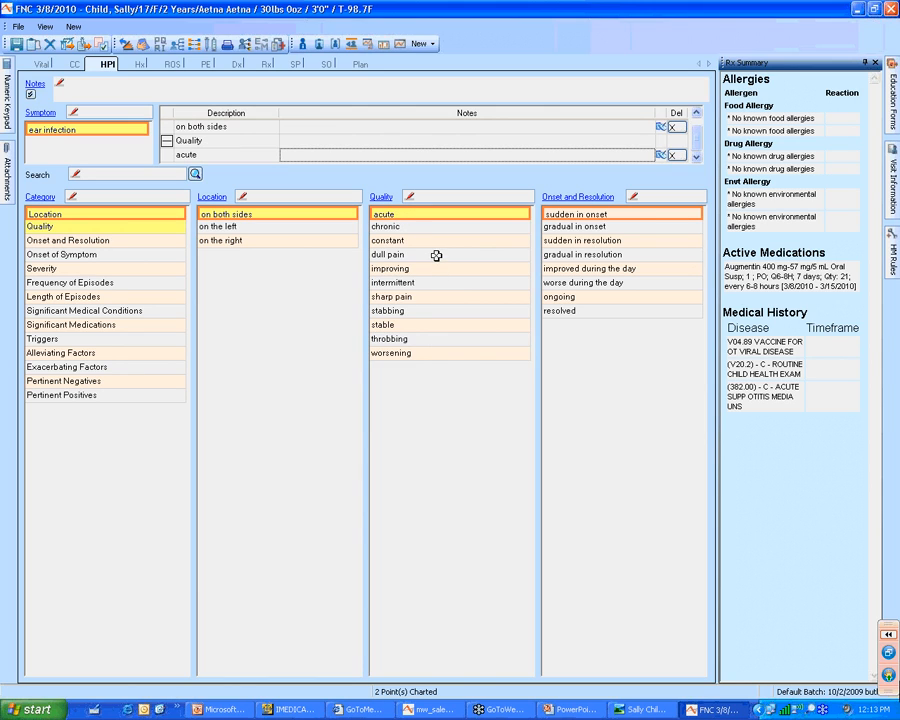
{"action": "left_click", "coordinate": [432, 243]}
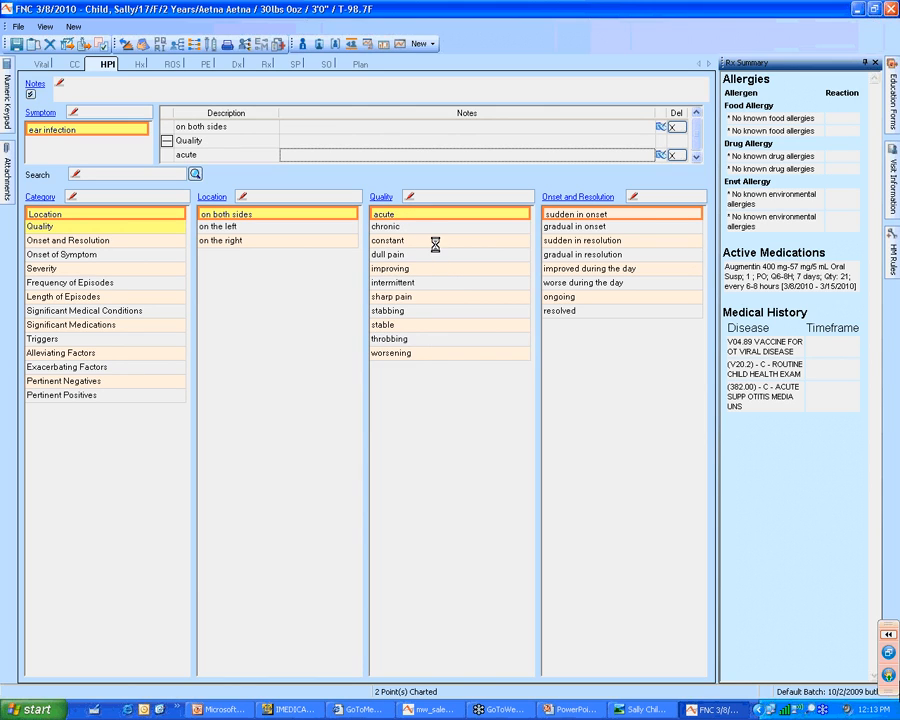
{"action": "left_click", "coordinate": [438, 297]}
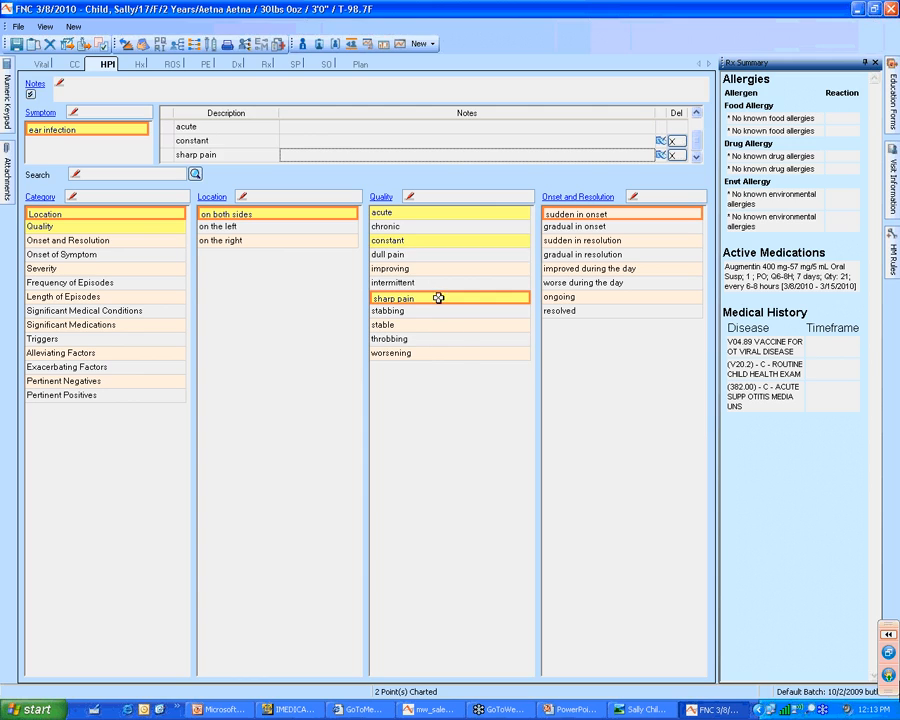
{"action": "left_click", "coordinate": [457, 353]}
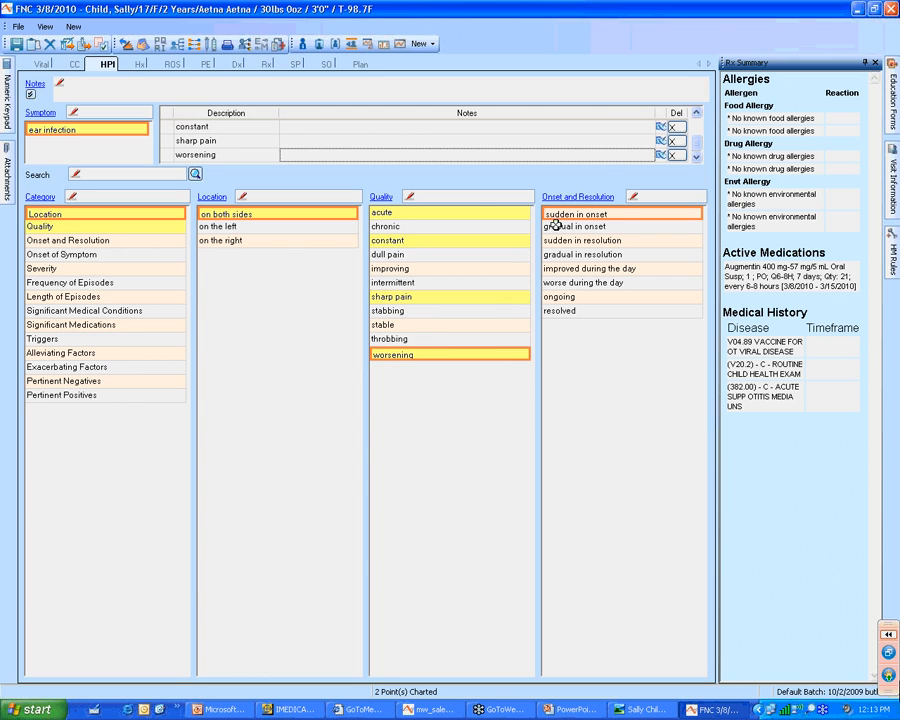
{"action": "left_click", "coordinate": [556, 214]}
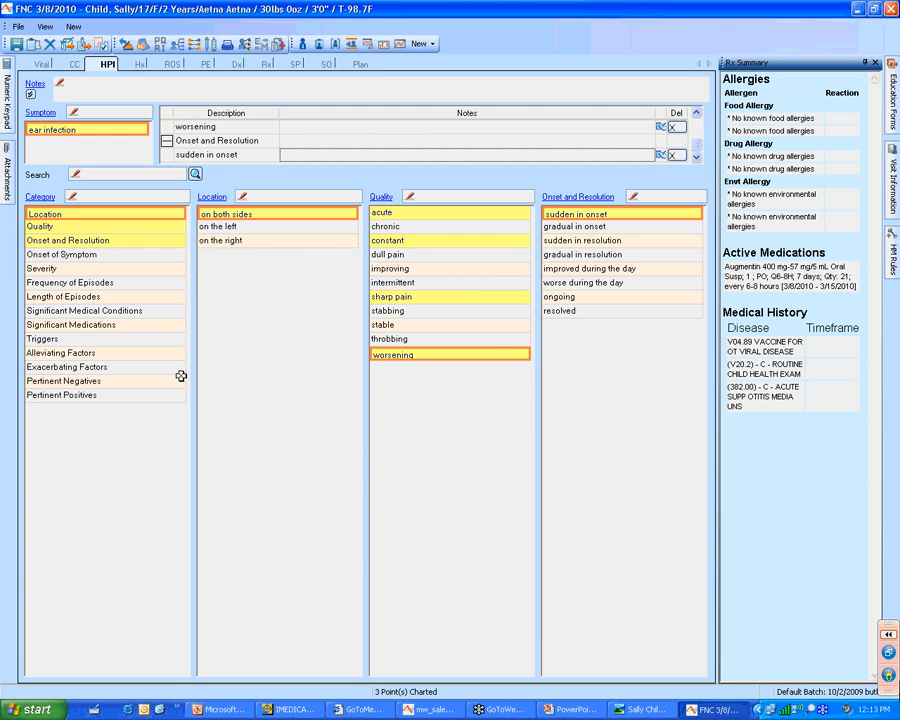
- Record the ear infection's onset as 5 days ago, its severity as moderate and its frequency of episodes as monthly
{"action": "left_click", "coordinate": [133, 255]}
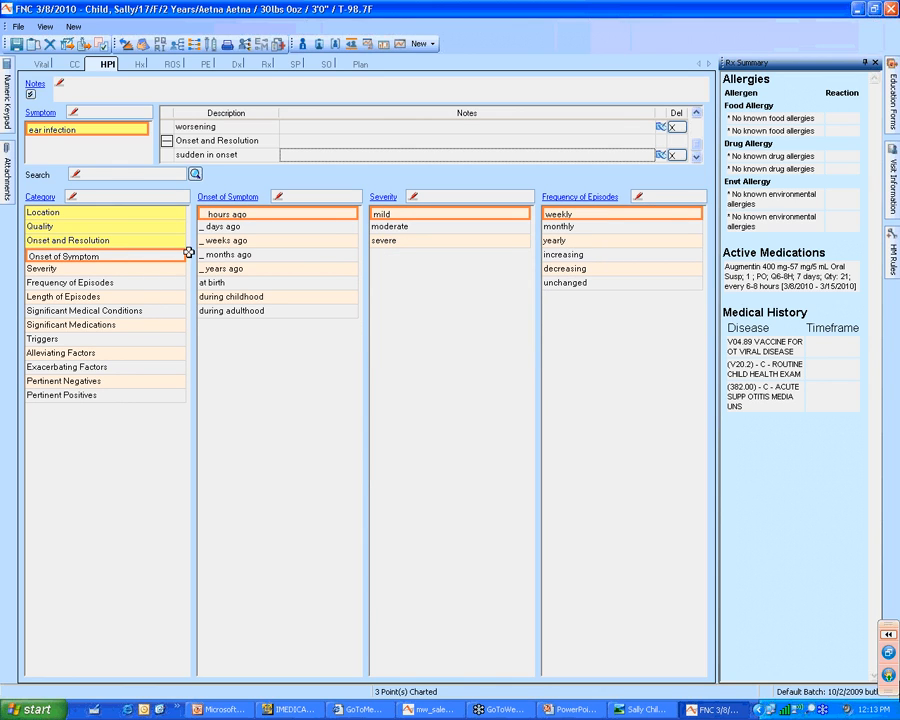
{"action": "left_click", "coordinate": [223, 228]}
{"action": "type", "text": "5 days ago"}
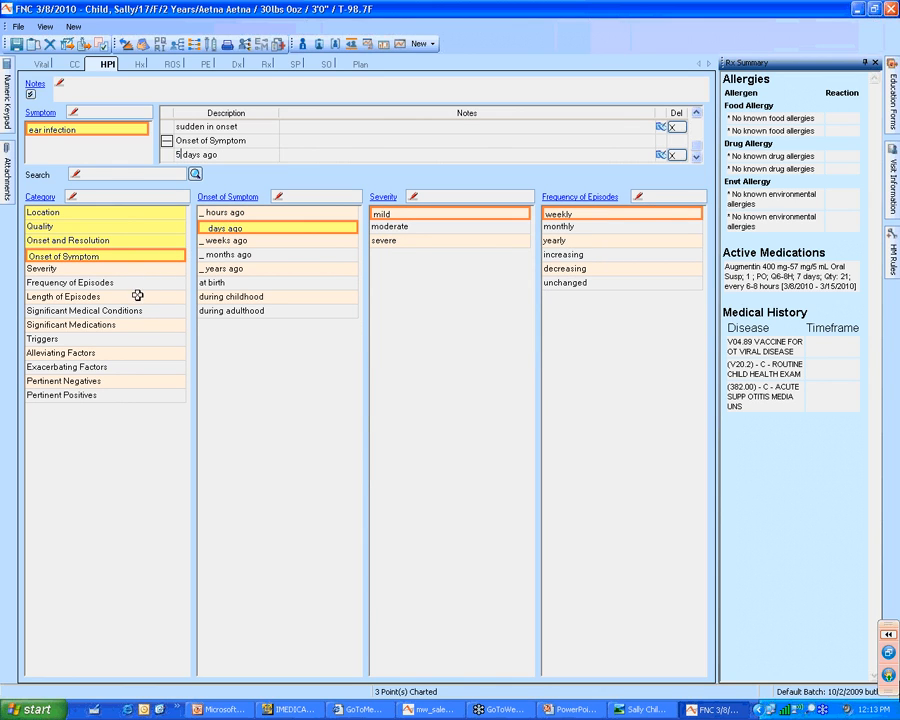
{"action": "left_click", "coordinate": [143, 271]}
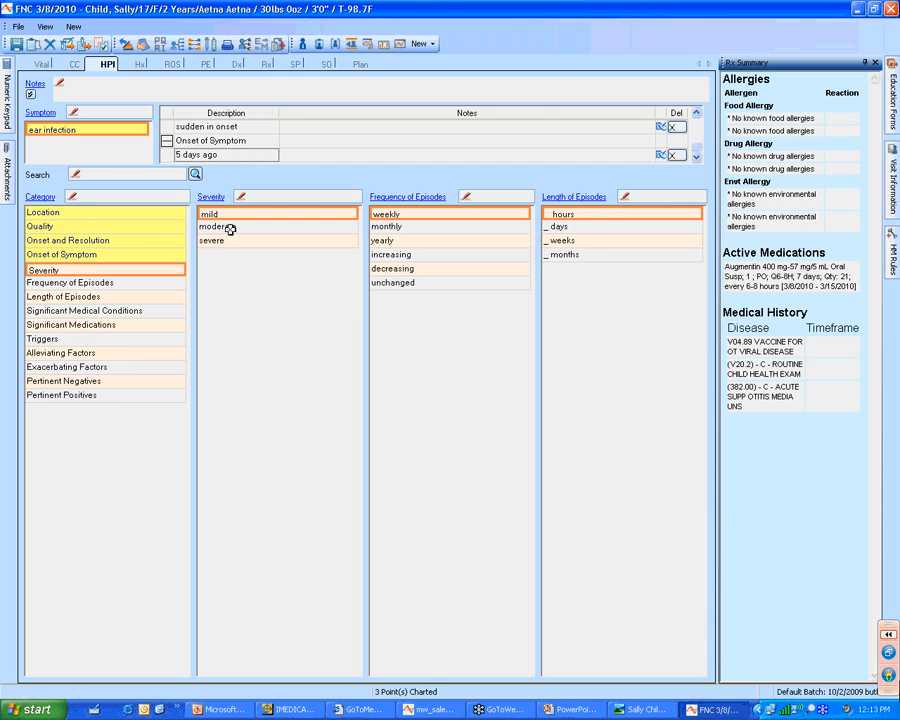
{"action": "left_click", "coordinate": [228, 229]}
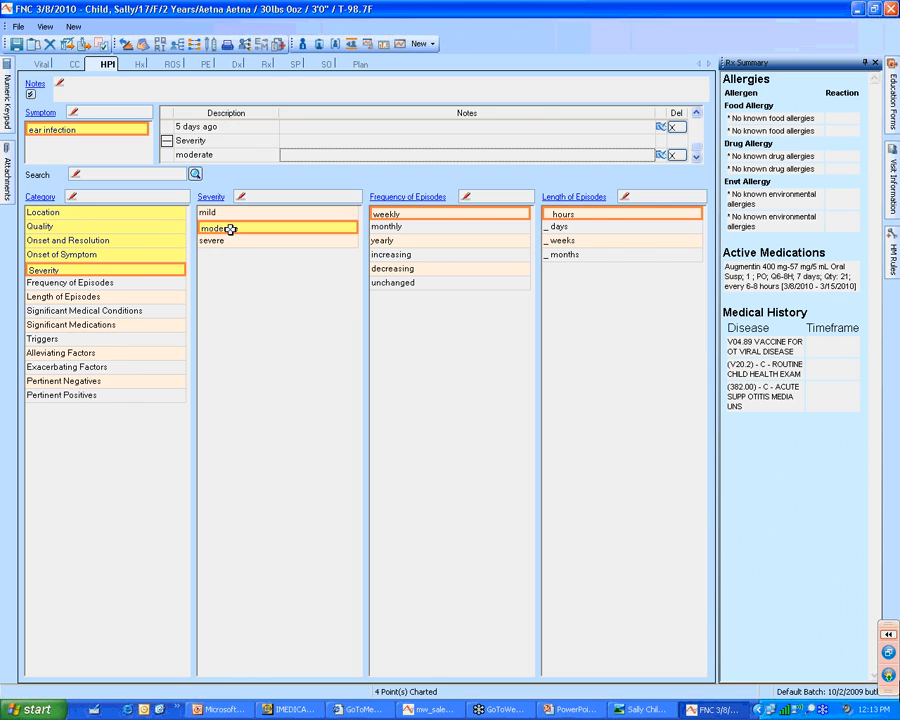
{"action": "left_click", "coordinate": [112, 286]}
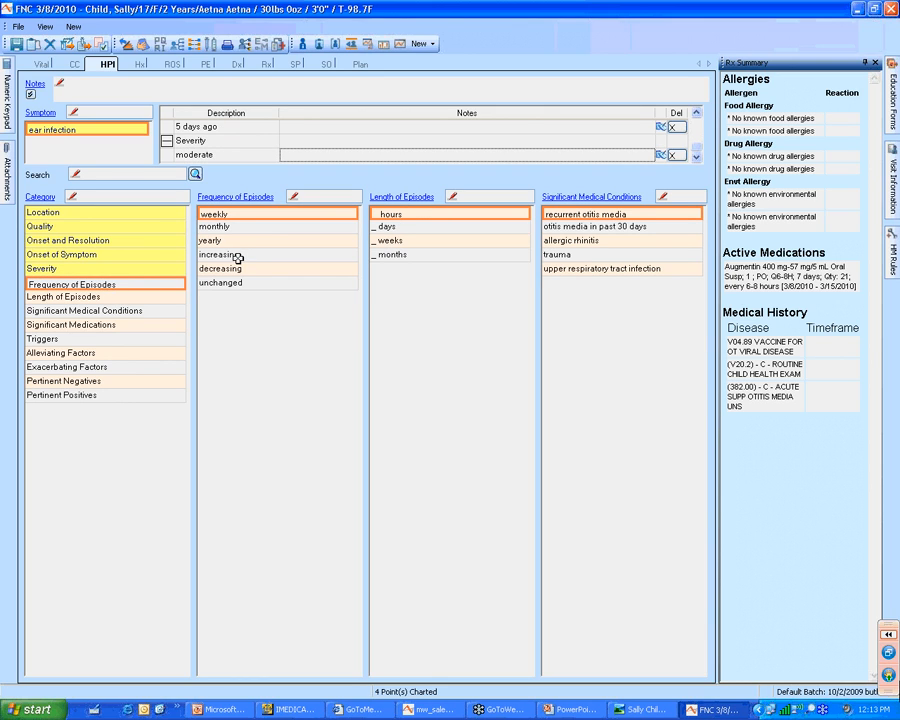
{"action": "left_click", "coordinate": [241, 228]}
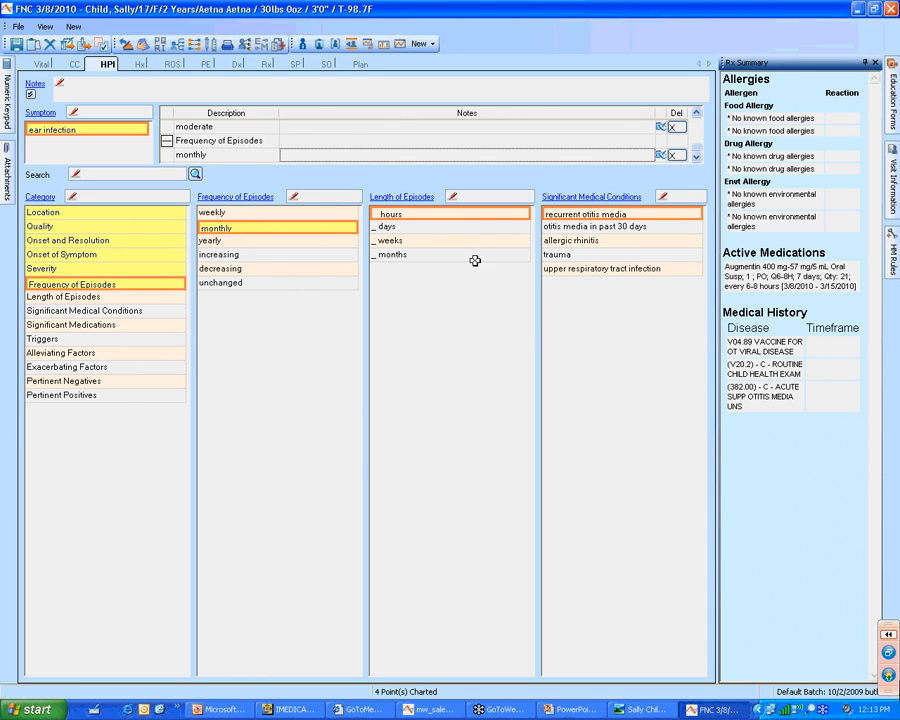
- Chart otitis media in past 30 days as a significant medical condition, and position change and weather change as triggers
{"action": "left_click", "coordinate": [569, 229]}
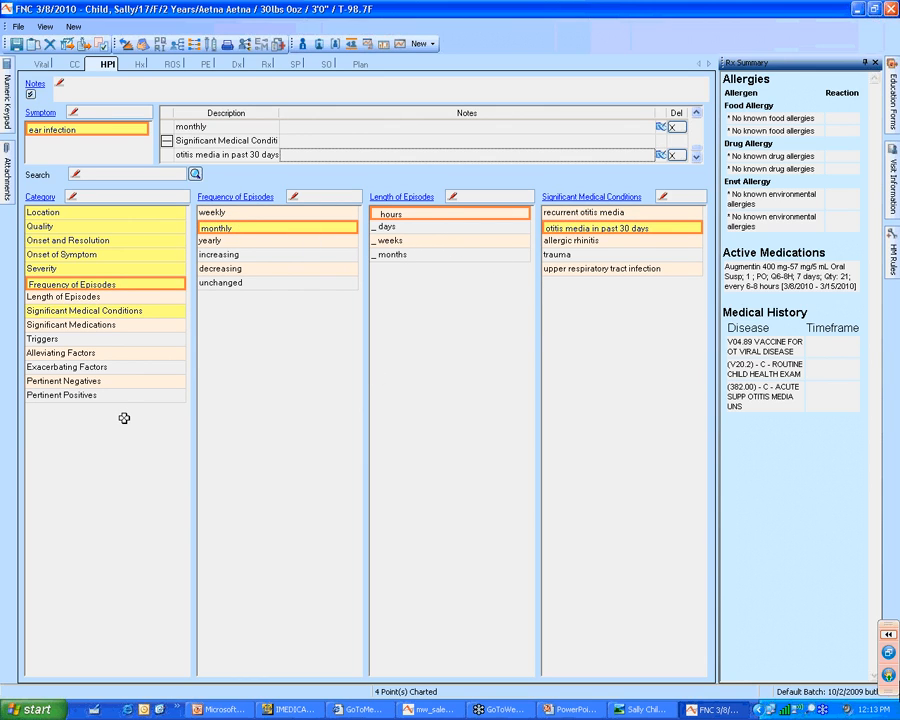
{"action": "left_click", "coordinate": [90, 340]}
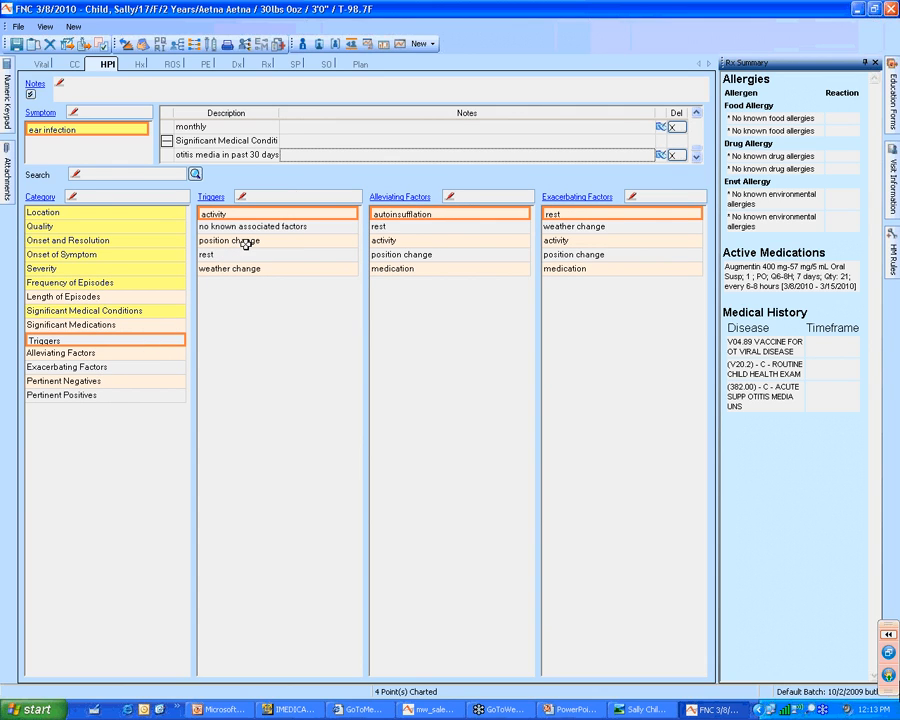
{"action": "left_click", "coordinate": [245, 241]}
{"action": "left_click", "coordinate": [258, 269]}
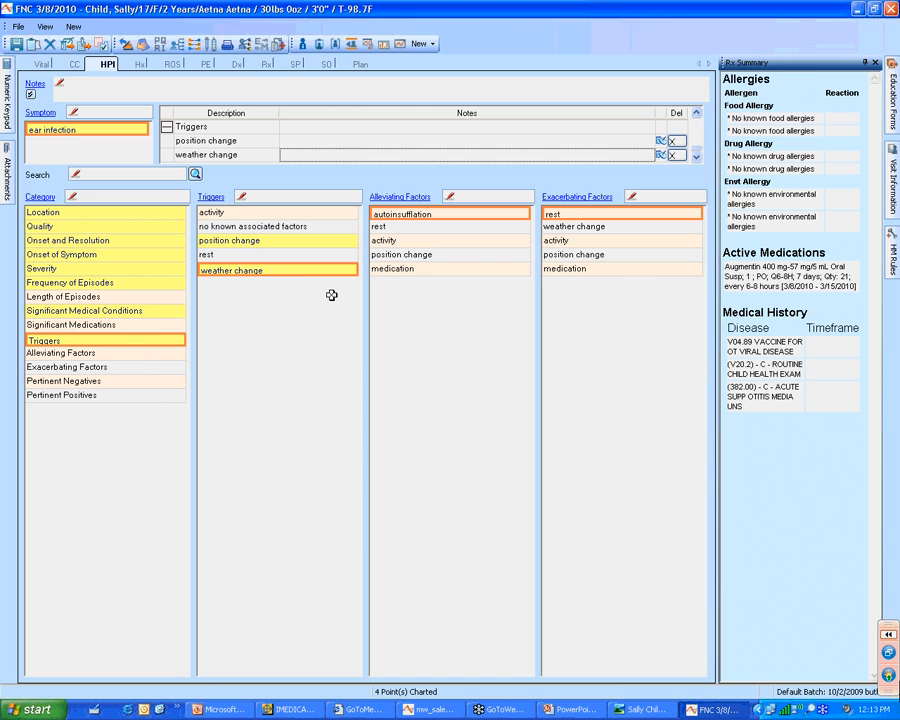
- Record medication as the alleviating factor, and position change and medication as exacerbating factors for the ear infection
{"action": "left_click", "coordinate": [442, 266]}
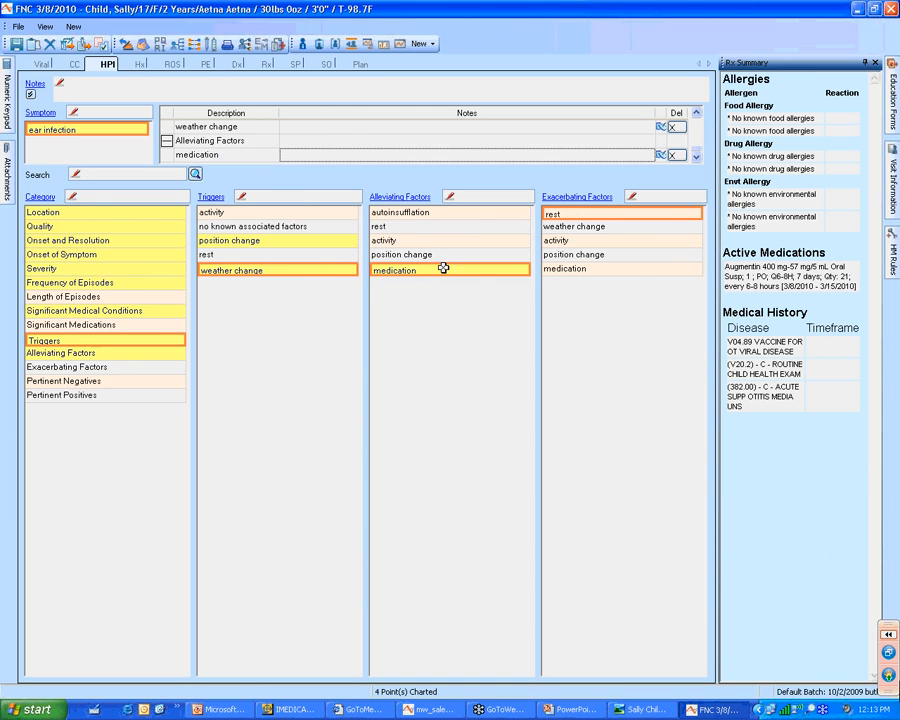
{"action": "left_click", "coordinate": [572, 256]}
{"action": "left_click", "coordinate": [576, 270]}
- Chart pertinent negatives cough, decreased oral intake and headache, and pertinent positives difficulty sleeping, ear pressure, fever and irritability
{"action": "left_click", "coordinate": [90, 381]}
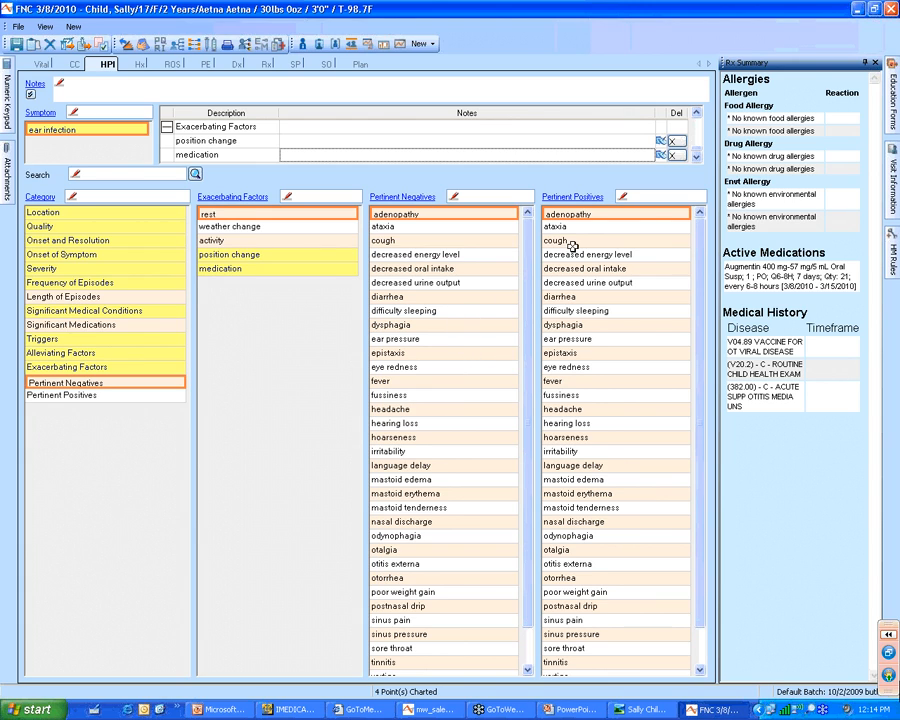
{"action": "left_click", "coordinate": [489, 240]}
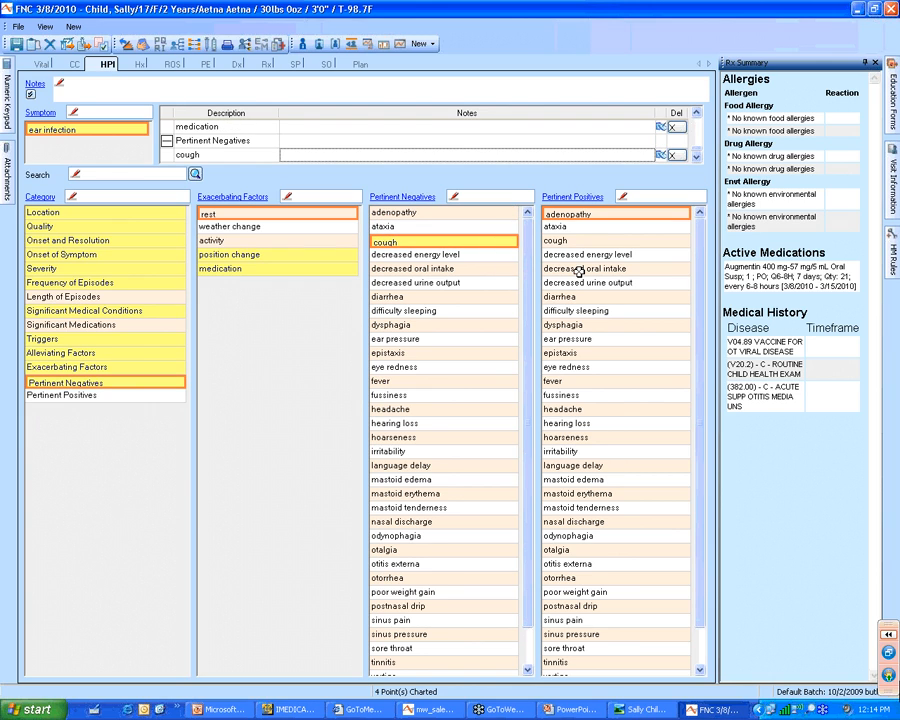
{"action": "left_click", "coordinate": [476, 270]}
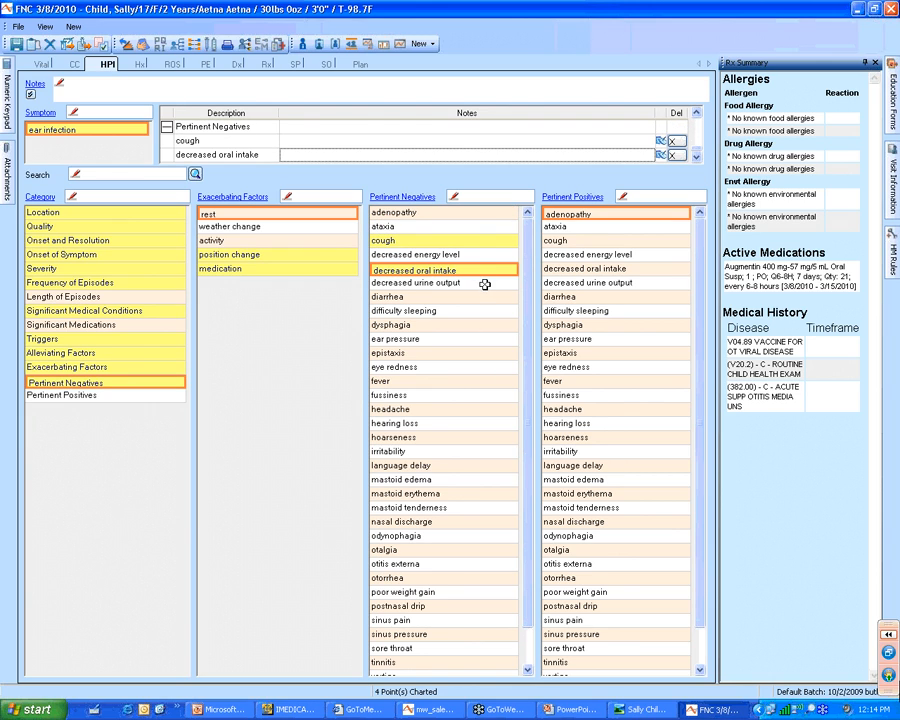
{"action": "left_click", "coordinate": [555, 312]}
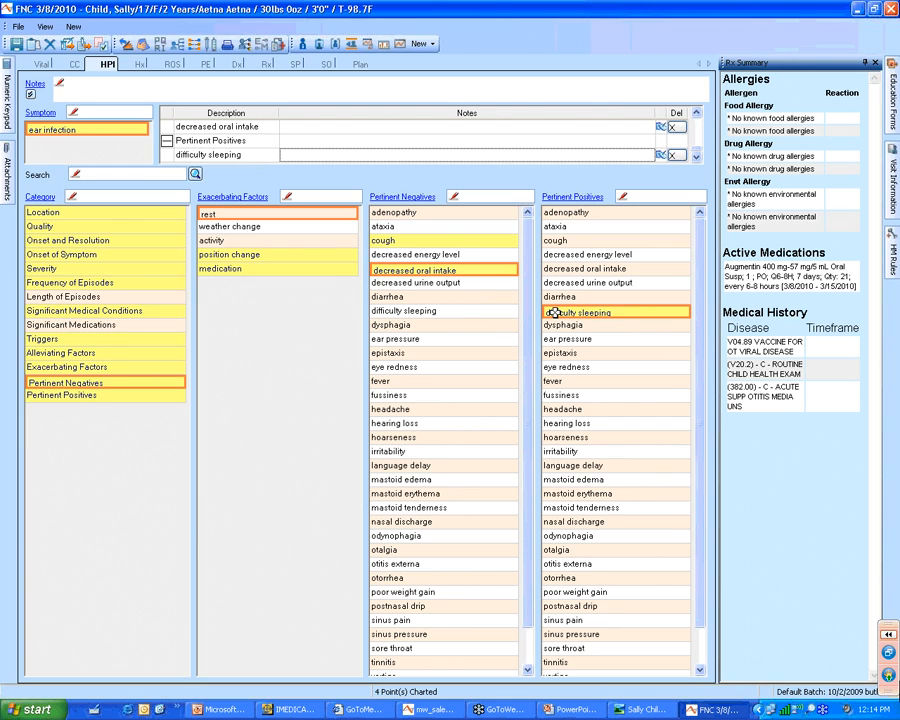
{"action": "left_click", "coordinate": [565, 341]}
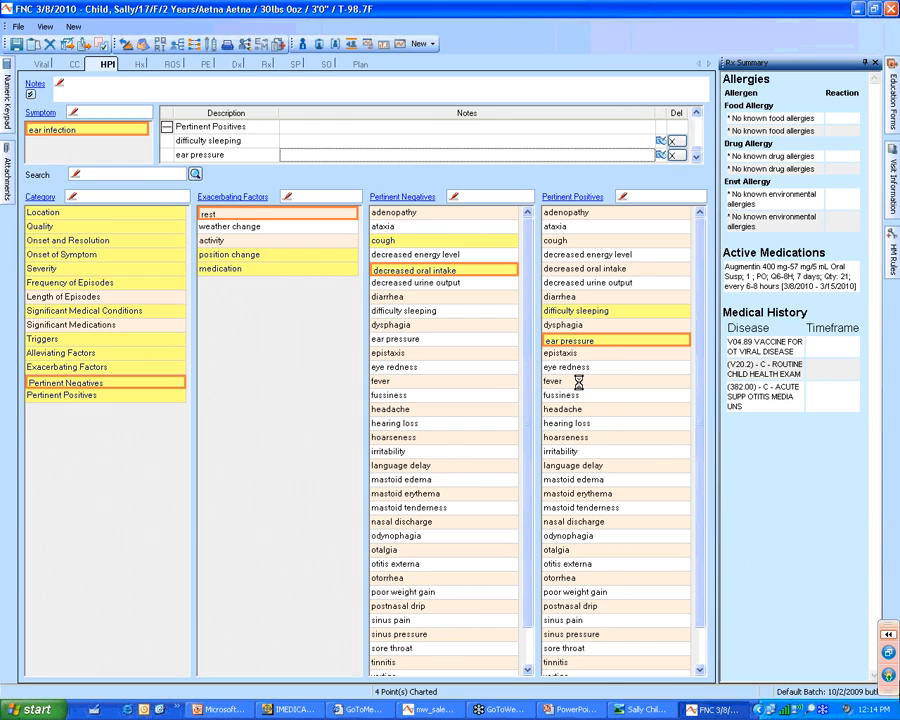
{"action": "left_click", "coordinate": [579, 382]}
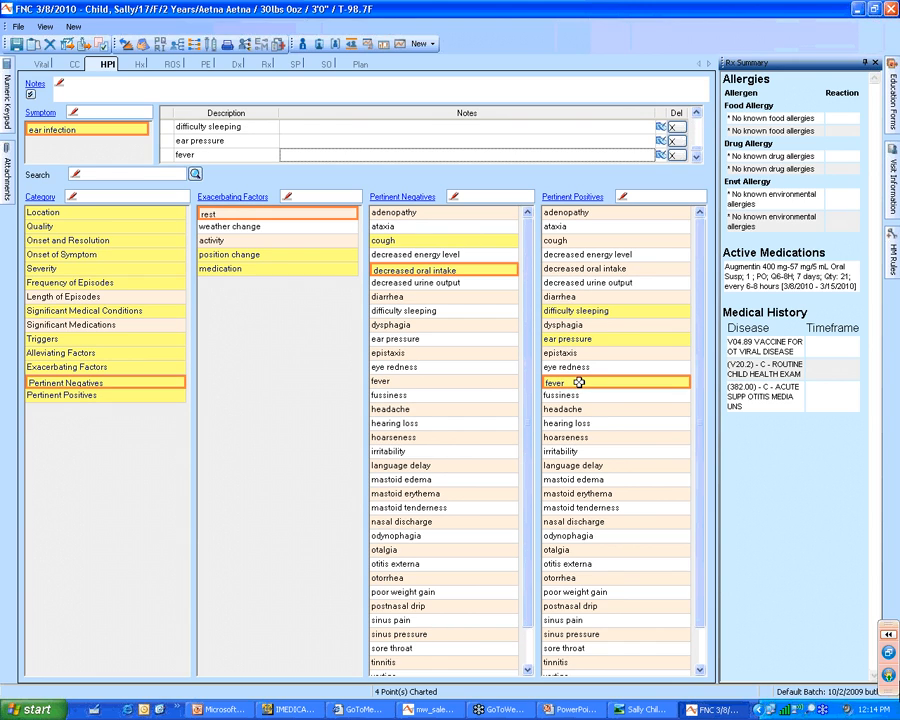
{"action": "left_click", "coordinate": [495, 410]}
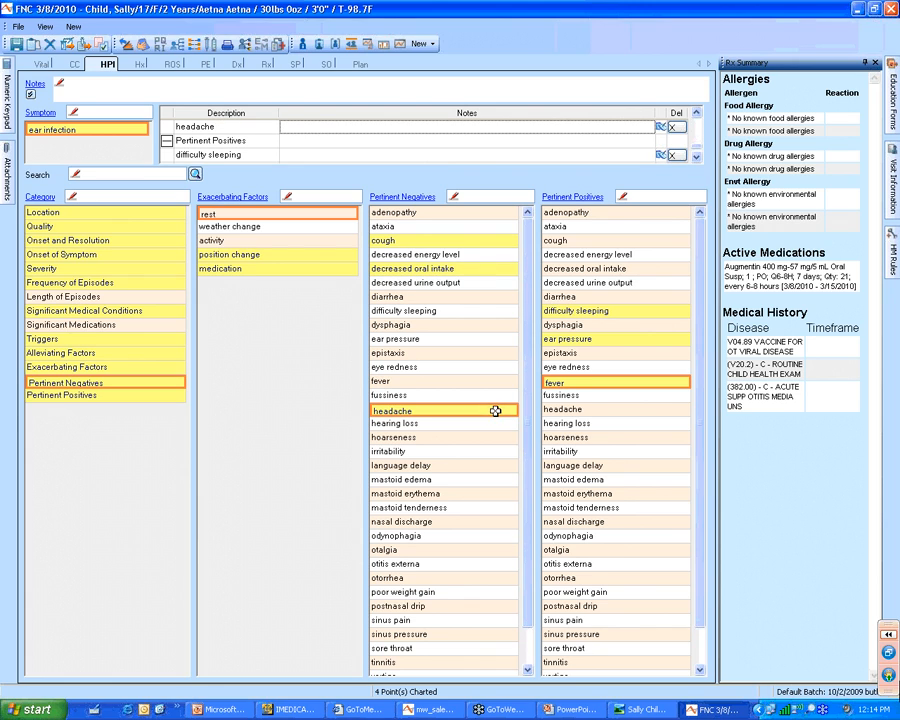
{"action": "left_click", "coordinate": [561, 452]}
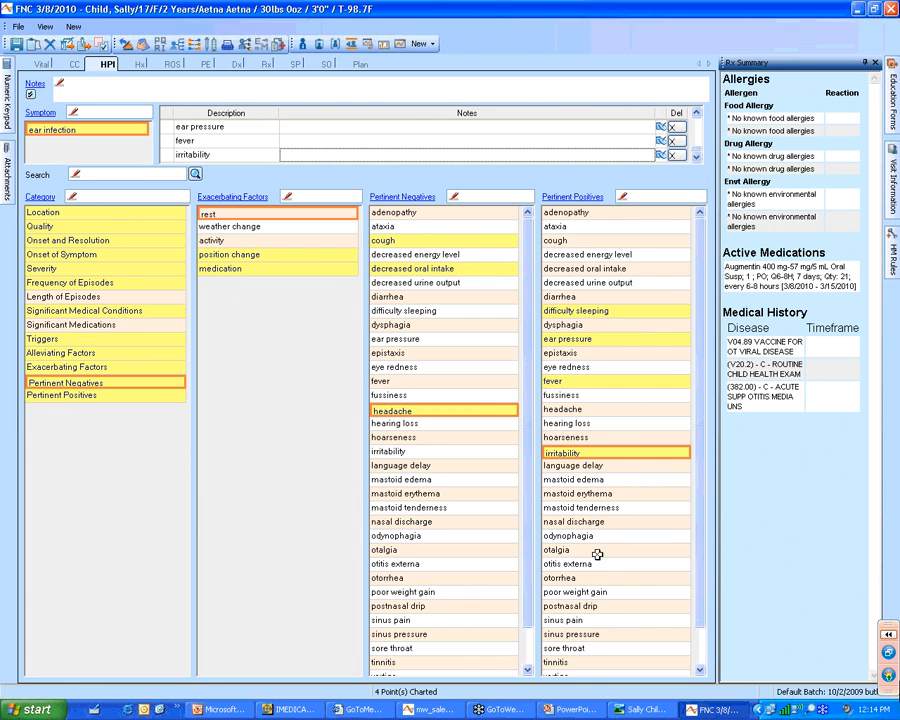
- Add sore throat and vomiting to the pertinent negatives, and open the significant medications category
{"action": "left_click", "coordinate": [699, 669]}
{"action": "left_click", "coordinate": [699, 669]}
{"action": "left_click", "coordinate": [699, 669]}
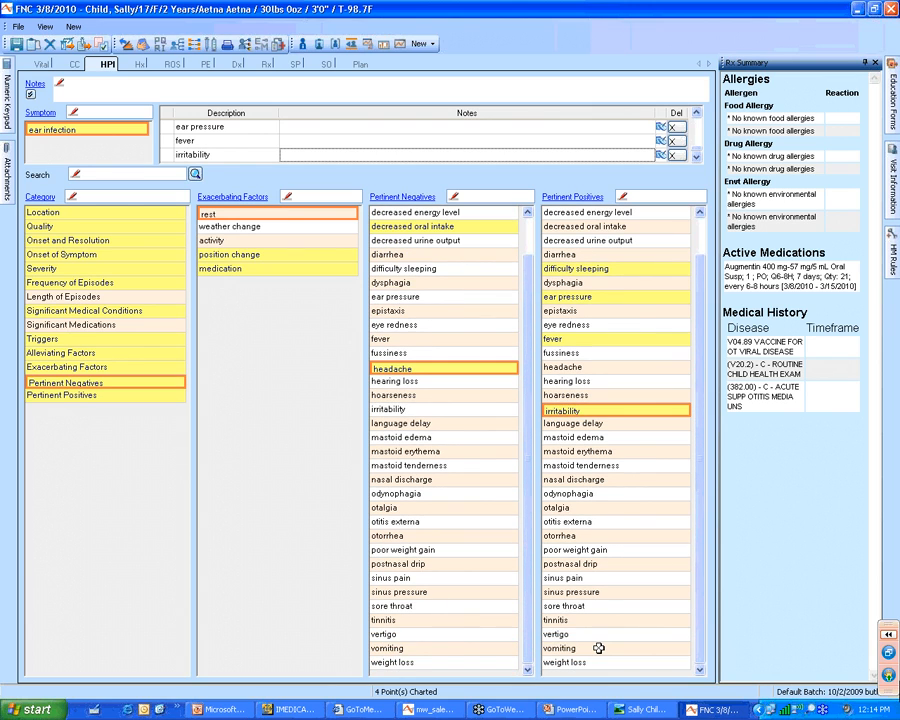
{"action": "left_click", "coordinate": [487, 608]}
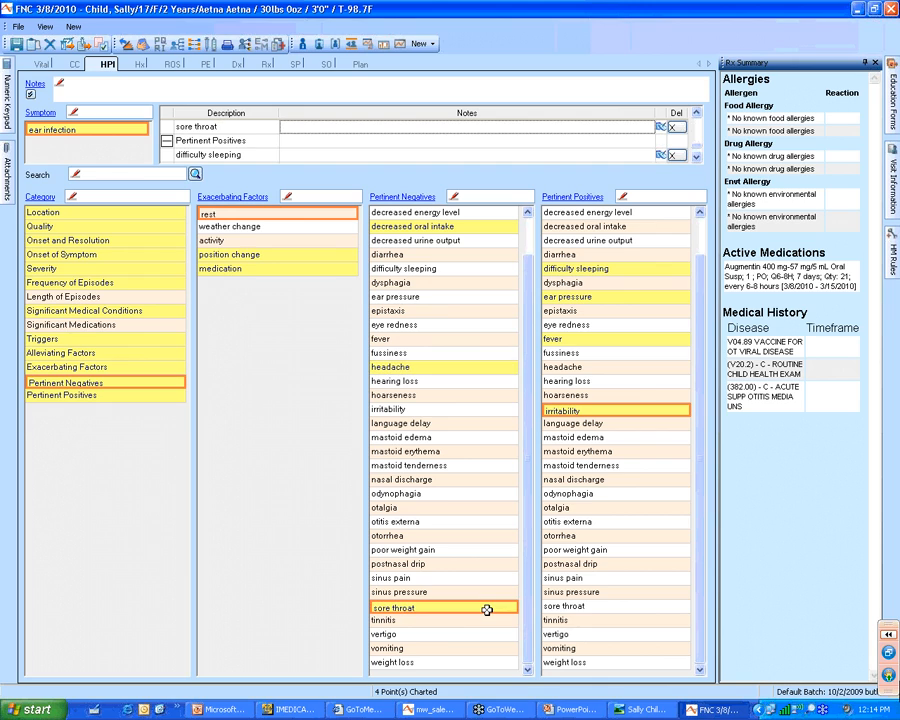
{"action": "left_click", "coordinate": [482, 650]}
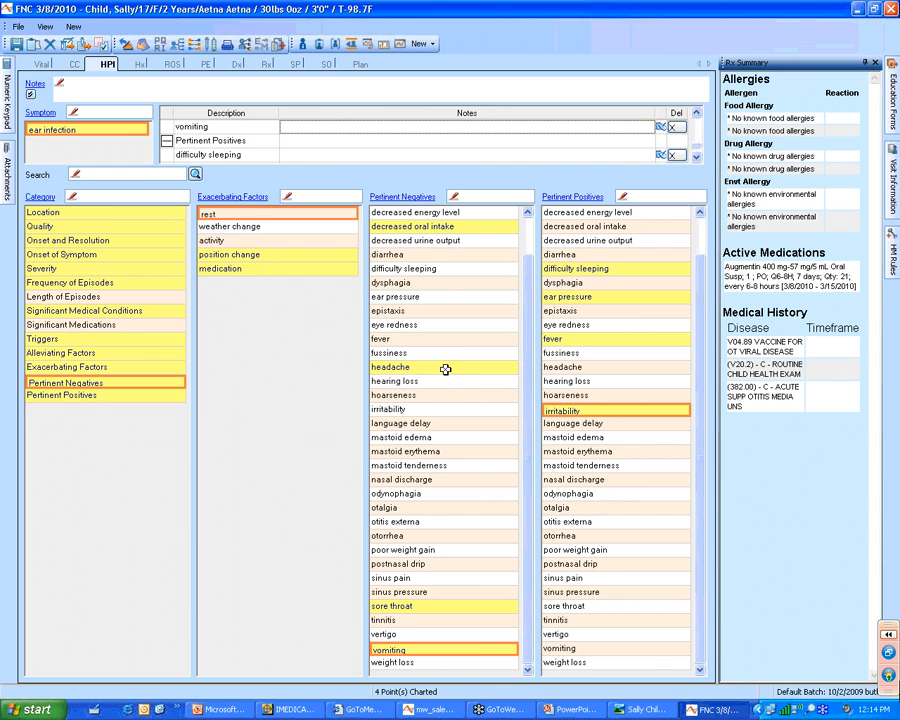
{"action": "left_click", "coordinate": [173, 325]}
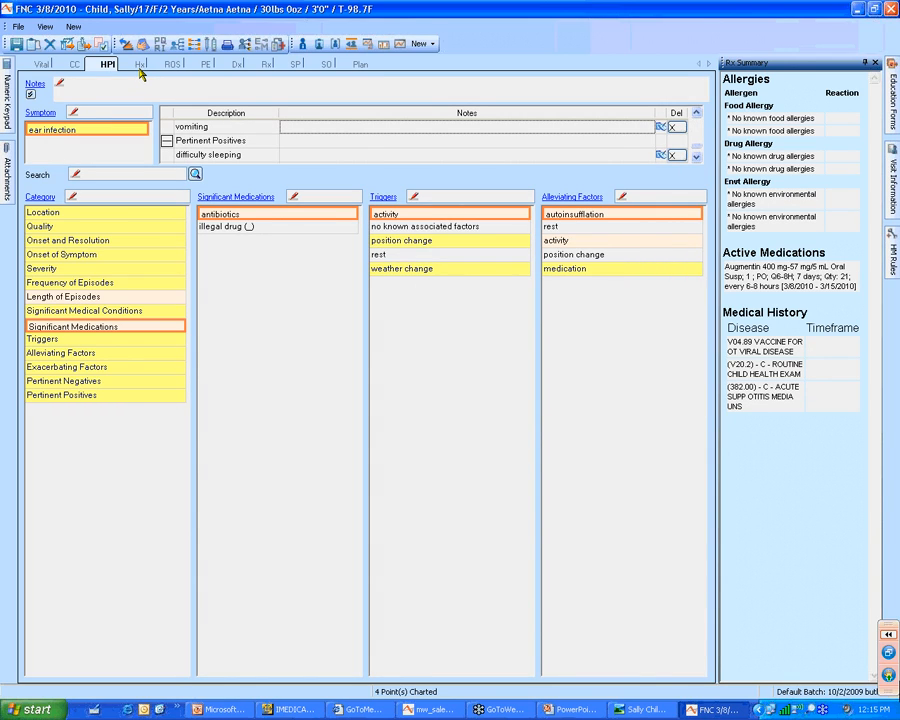
- Chart all systems of the pediatric physical exam as normal, except a bulging left tympanic membrane in the otoscopic exam
{"action": "left_click", "coordinate": [206, 64]}
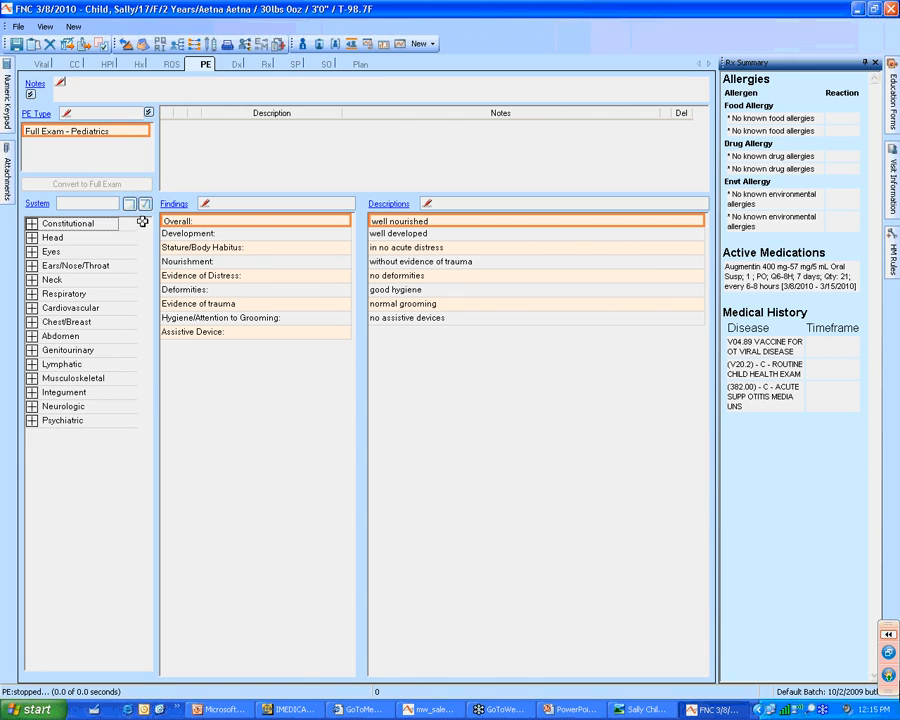
{"action": "left_click", "coordinate": [143, 206]}
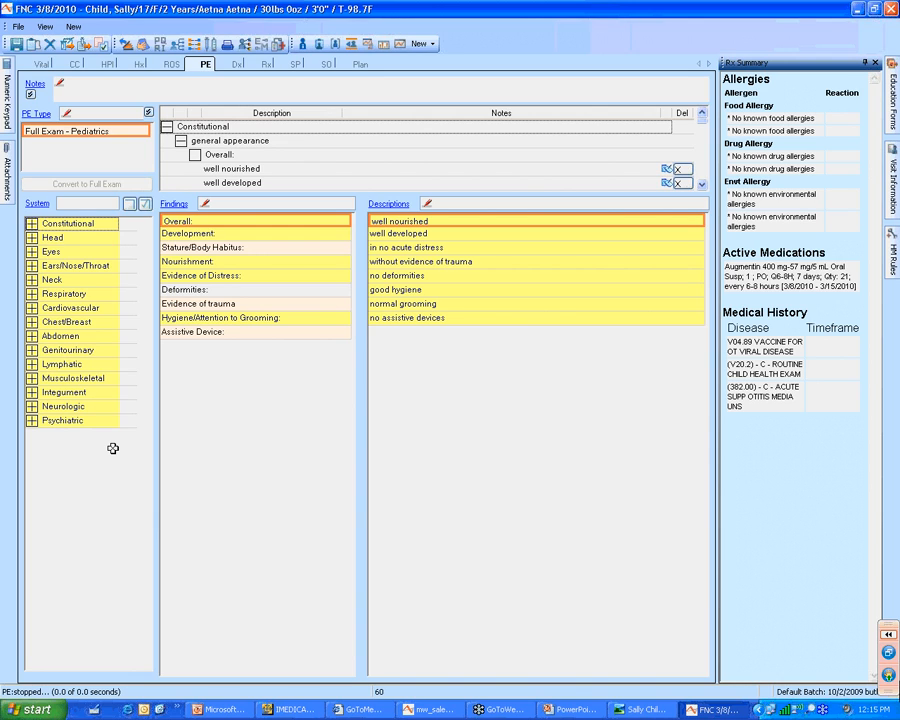
{"action": "left_click", "coordinate": [32, 266]}
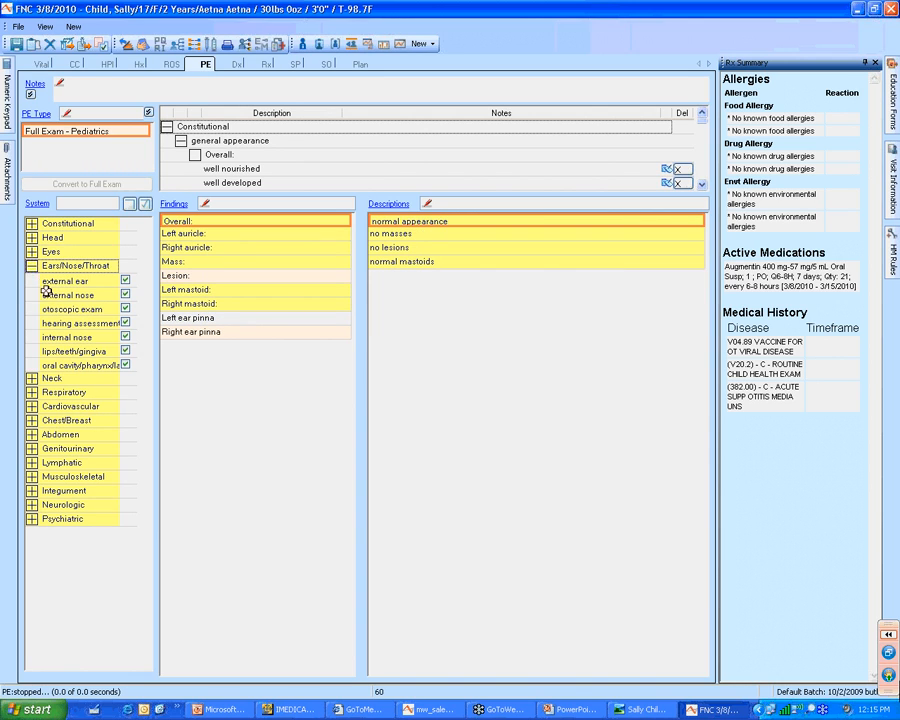
{"action": "left_click", "coordinate": [72, 311]}
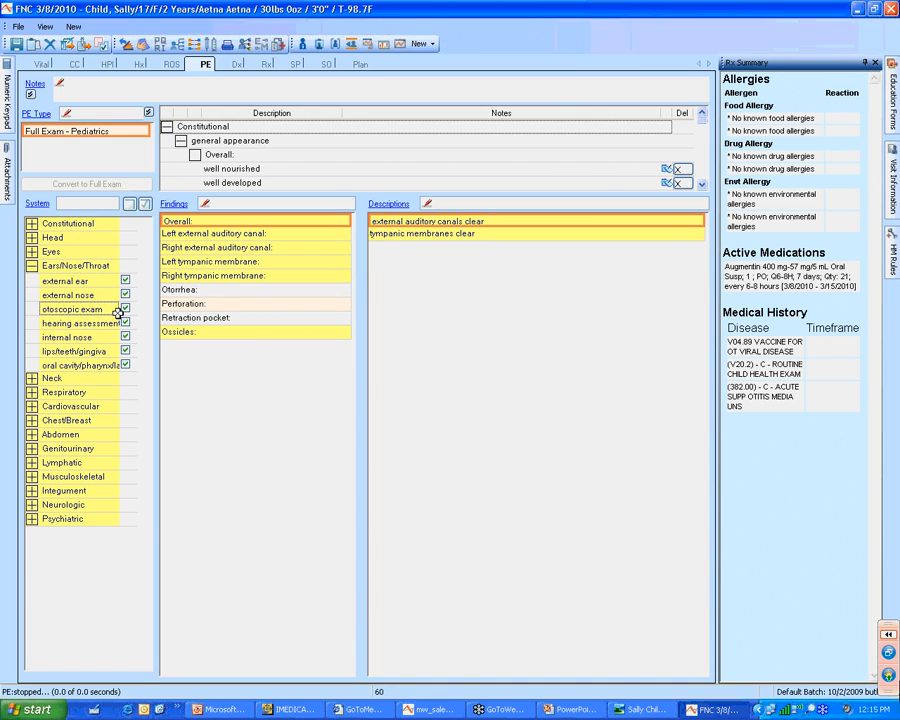
{"action": "left_click", "coordinate": [186, 262]}
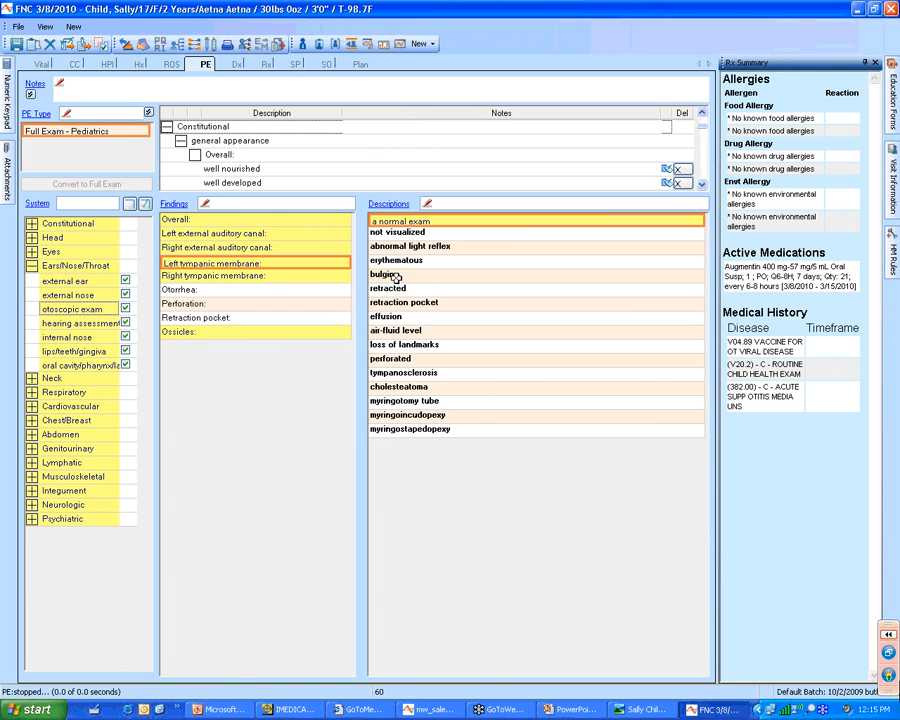
{"action": "left_click", "coordinate": [395, 276]}
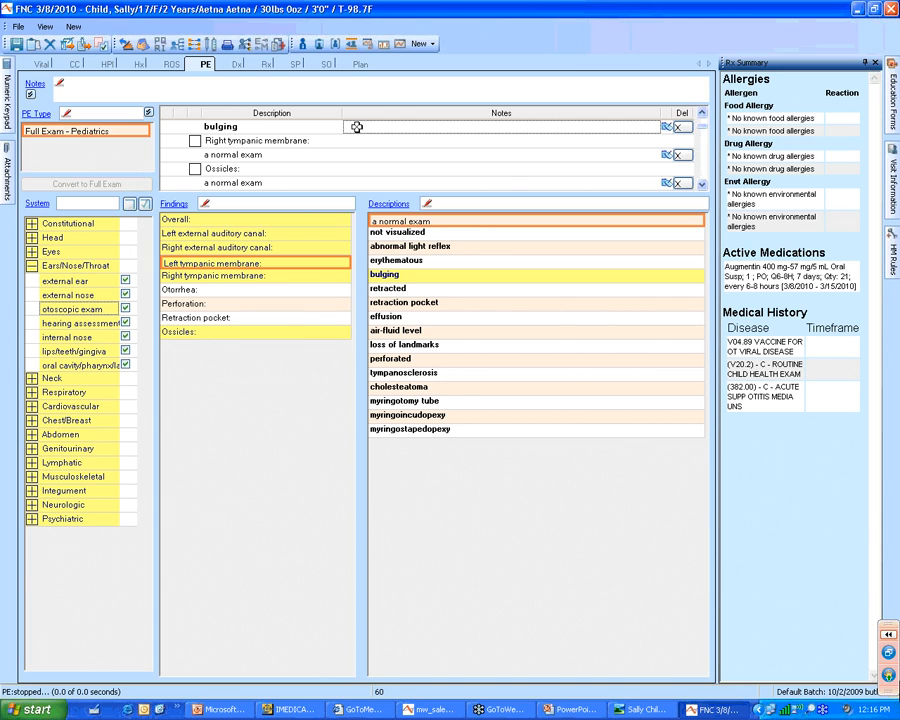
- Add the diagnosis 382.00 acute supp otitis media uns from the frequently used diagnoses and open its associated treatment list
{"action": "left_click", "coordinate": [237, 64]}
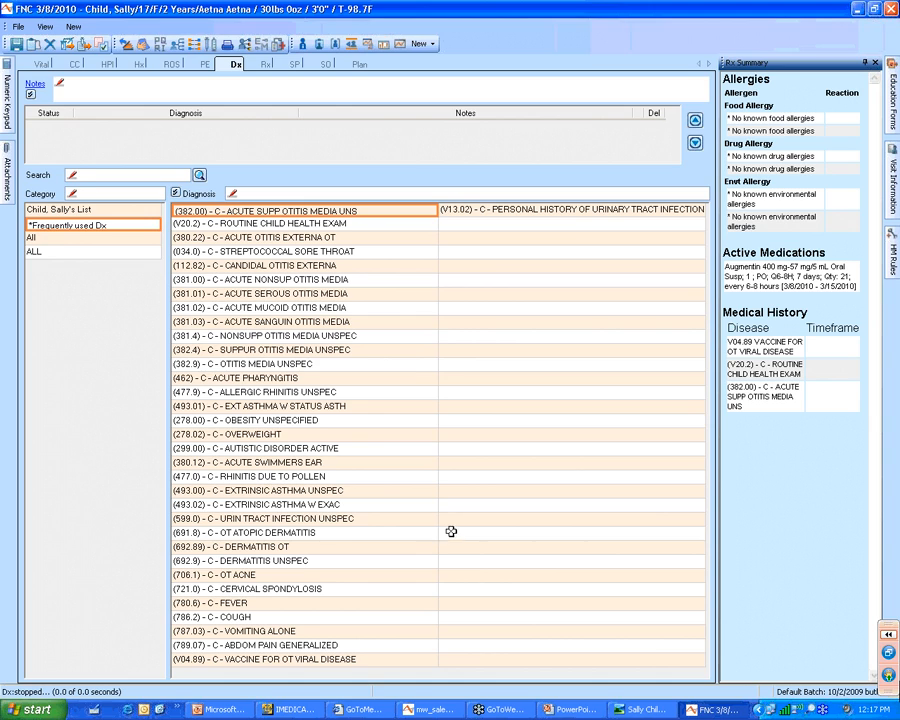
{"action": "left_click", "coordinate": [120, 212]}
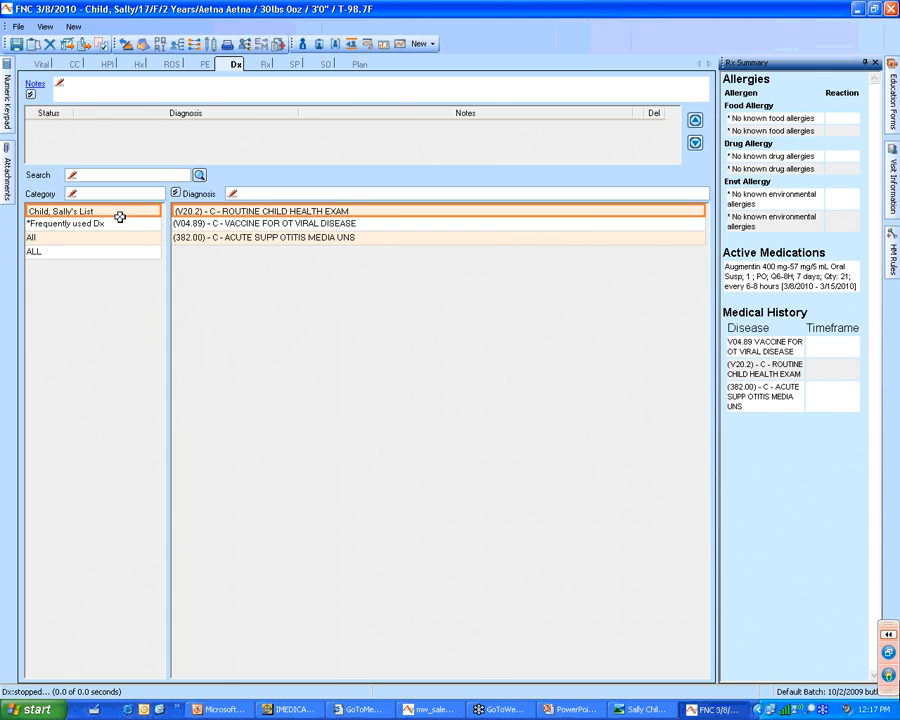
{"action": "left_click", "coordinate": [118, 226]}
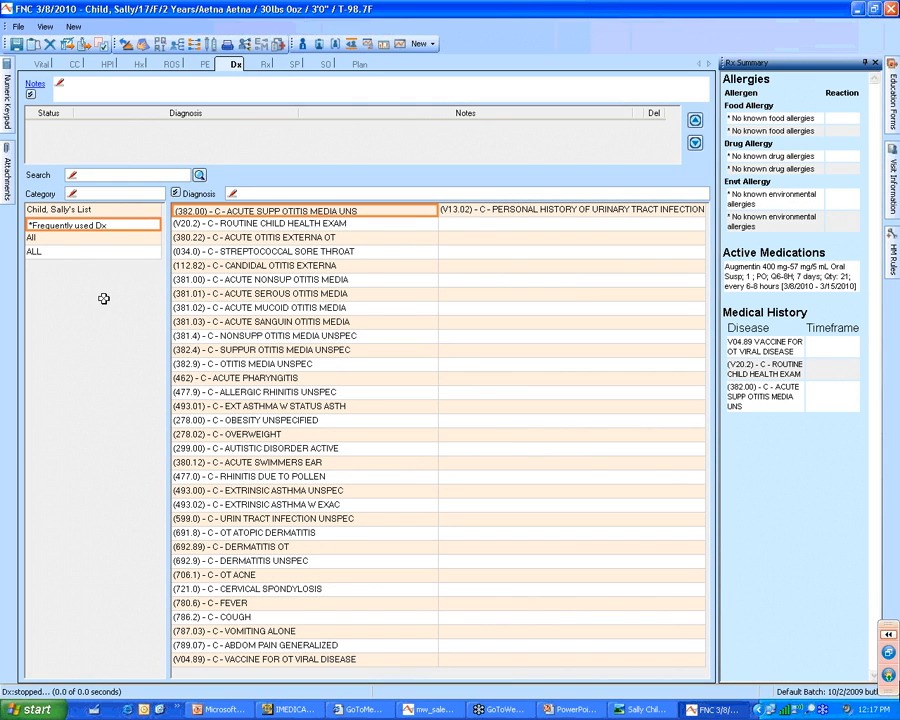
{"action": "left_click", "coordinate": [206, 211]}
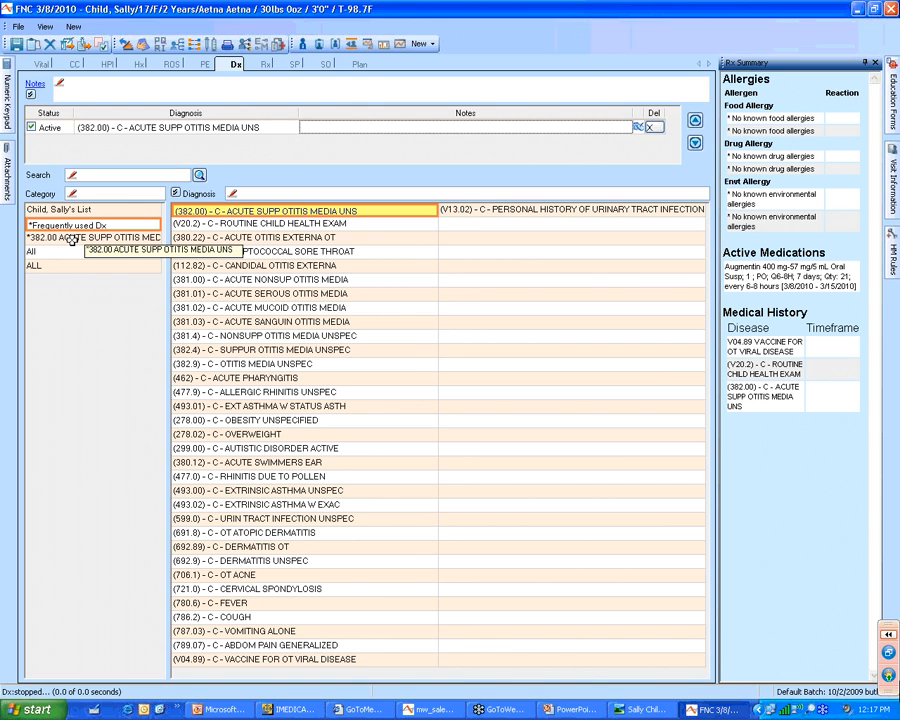
{"action": "left_click", "coordinate": [72, 240]}
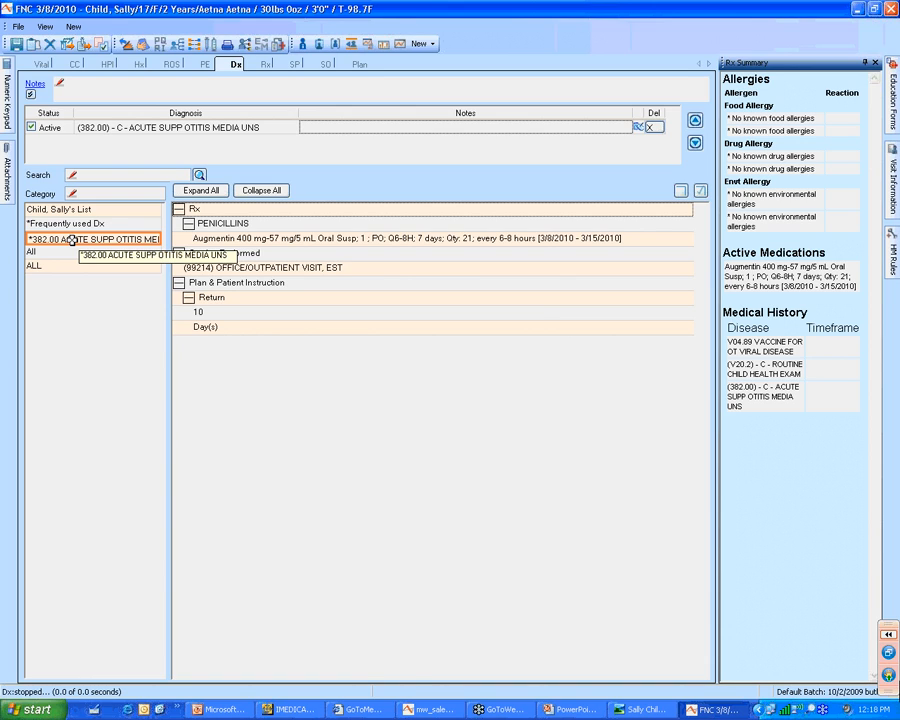
{"action": "left_click", "coordinate": [700, 192]}
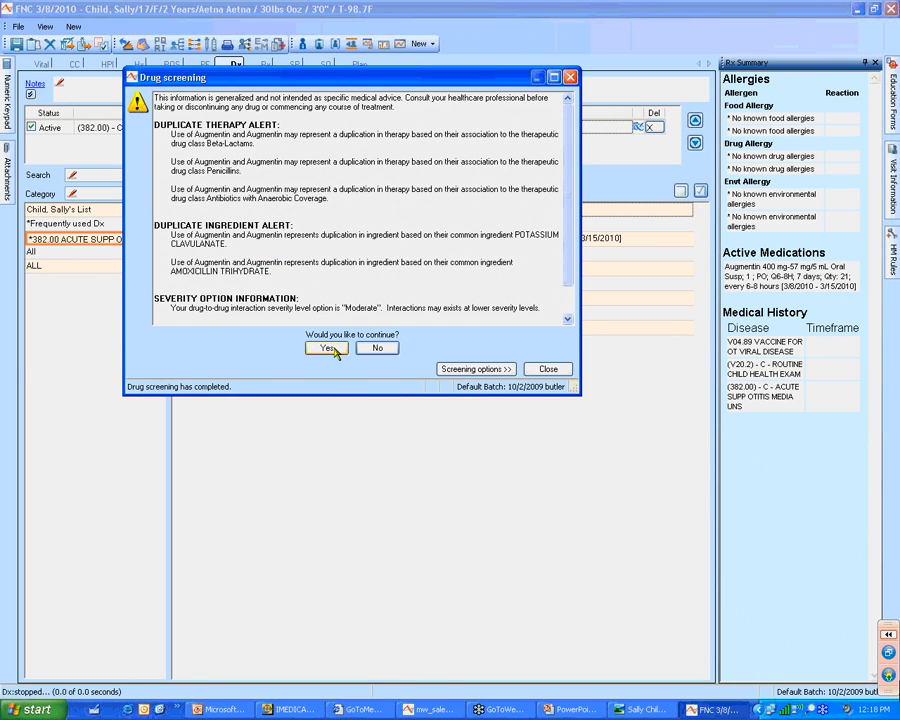
{"action": "left_click", "coordinate": [328, 348]}
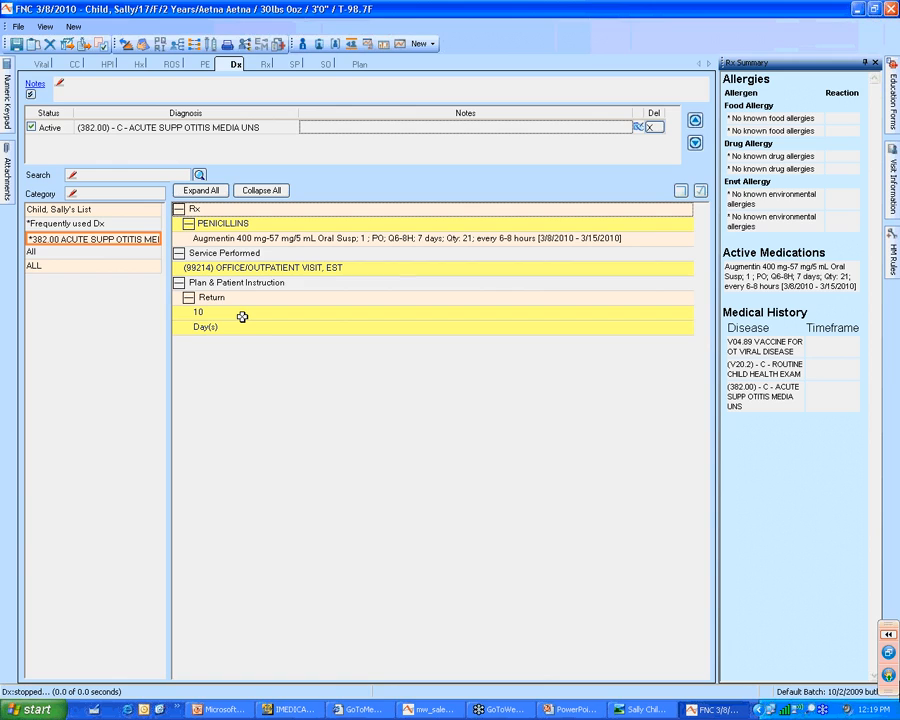
{"action": "left_click", "coordinate": [698, 190]}
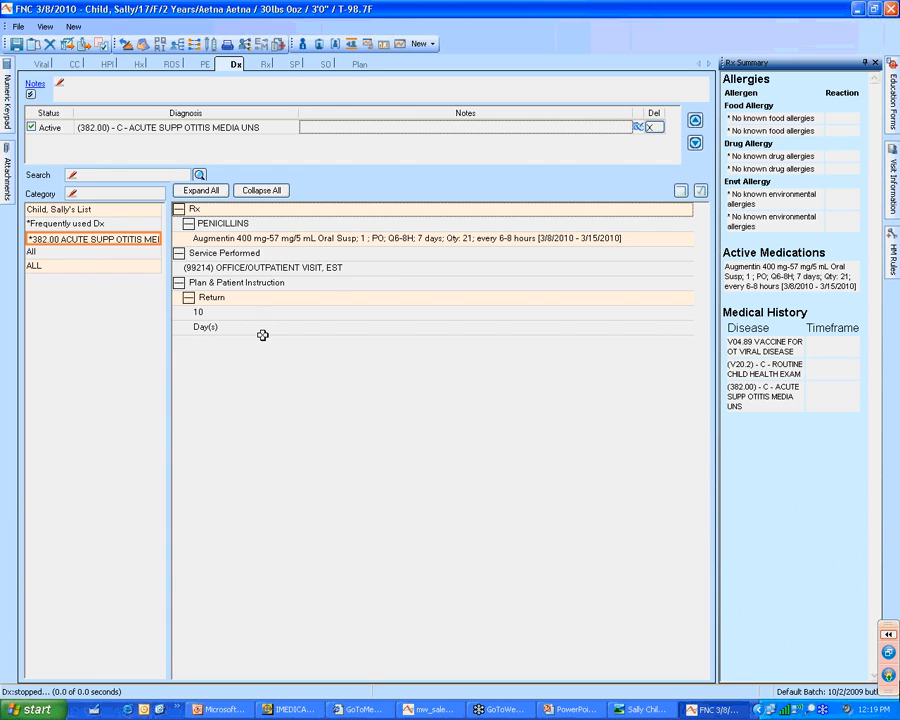
- Order Augmentin 400 mg-57 mg/5 mL despite the drug screening alert, add a return in 10 days, and check the note's prescriptions
{"action": "left_click", "coordinate": [276, 239]}
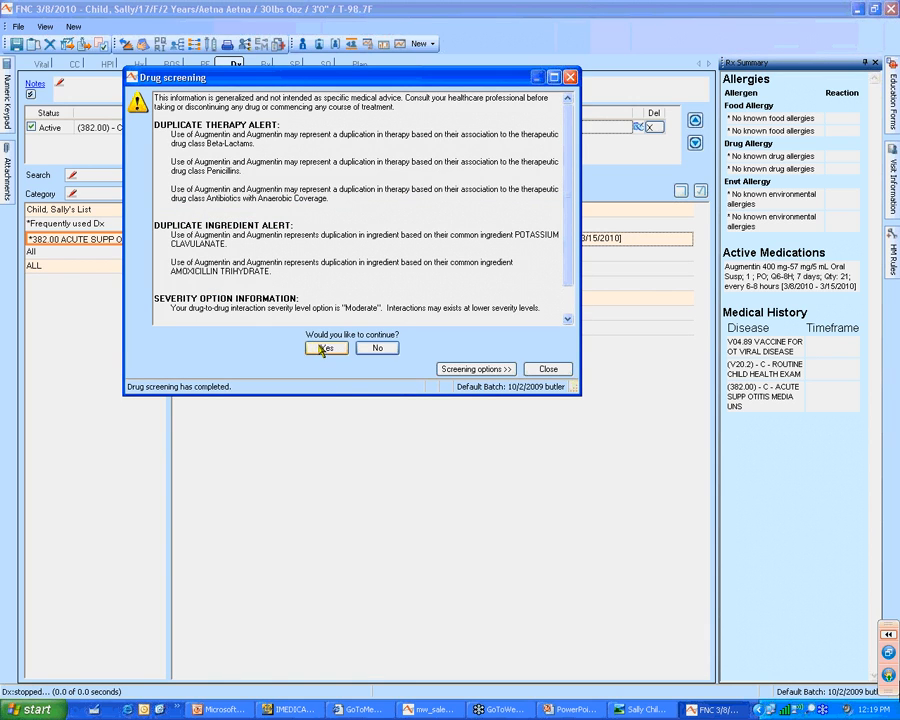
{"action": "left_click", "coordinate": [322, 349]}
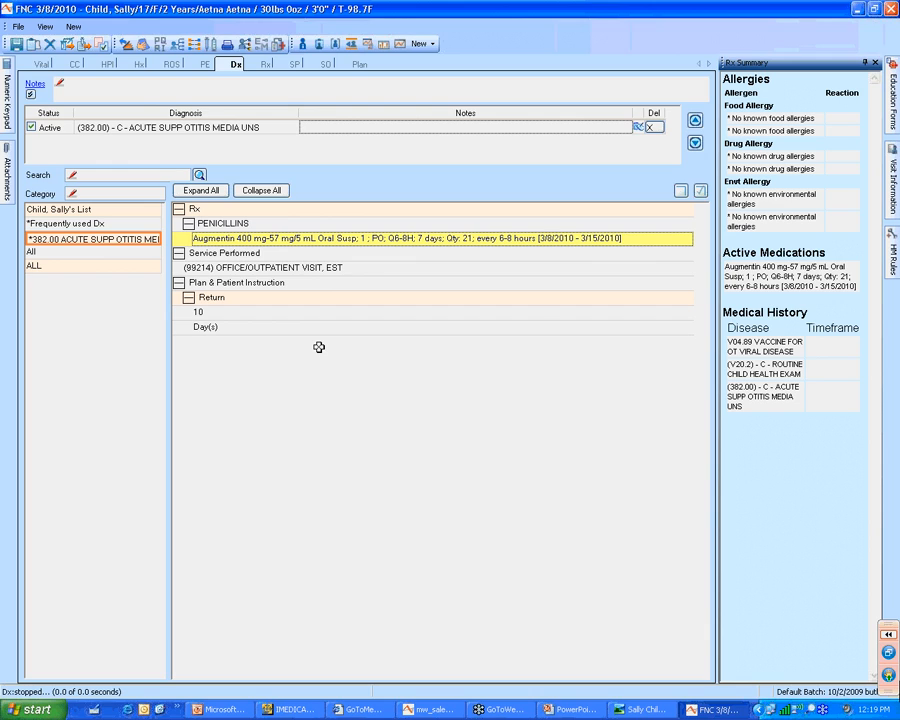
{"action": "left_click", "coordinate": [234, 312]}
{"action": "left_click", "coordinate": [237, 326]}
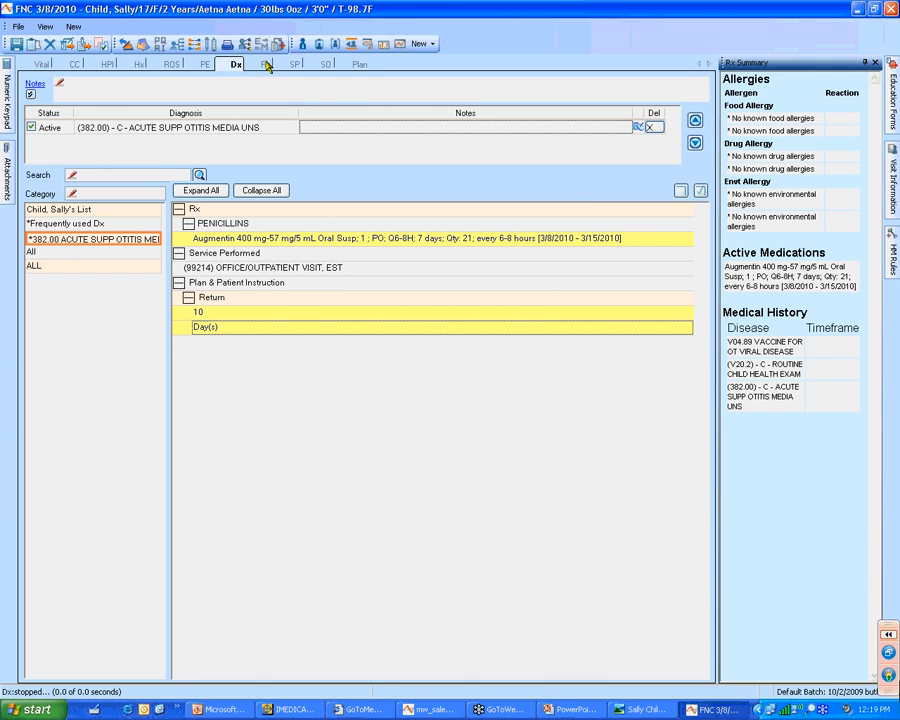
{"action": "left_click", "coordinate": [194, 45]}
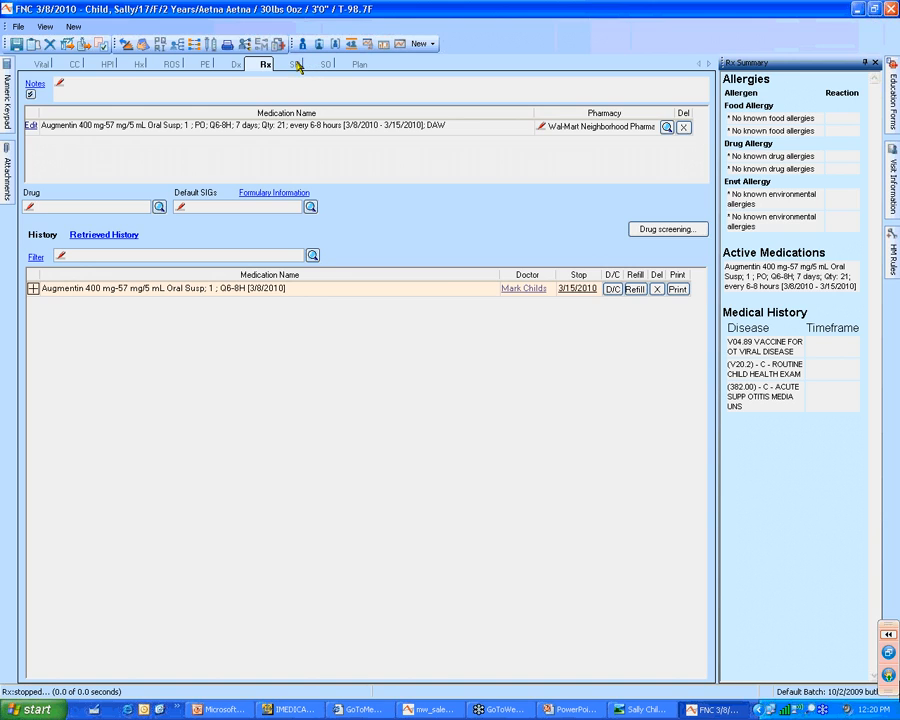
{"action": "left_click", "coordinate": [237, 66]}
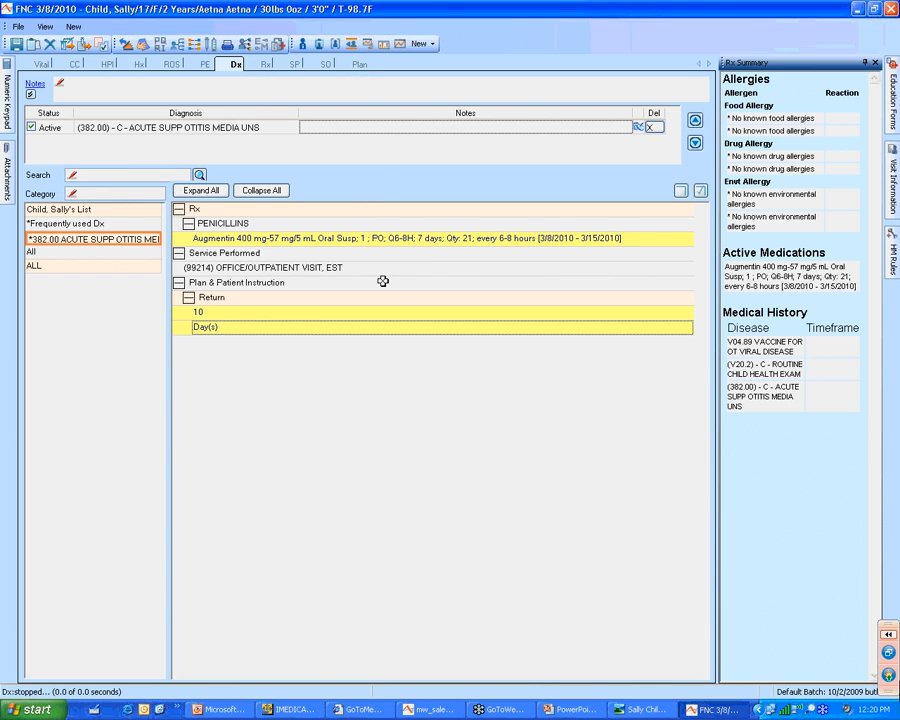
- Review the visit note's prescription, services performed, service orders and follow-up plan sections
{"action": "left_click", "coordinate": [266, 64]}
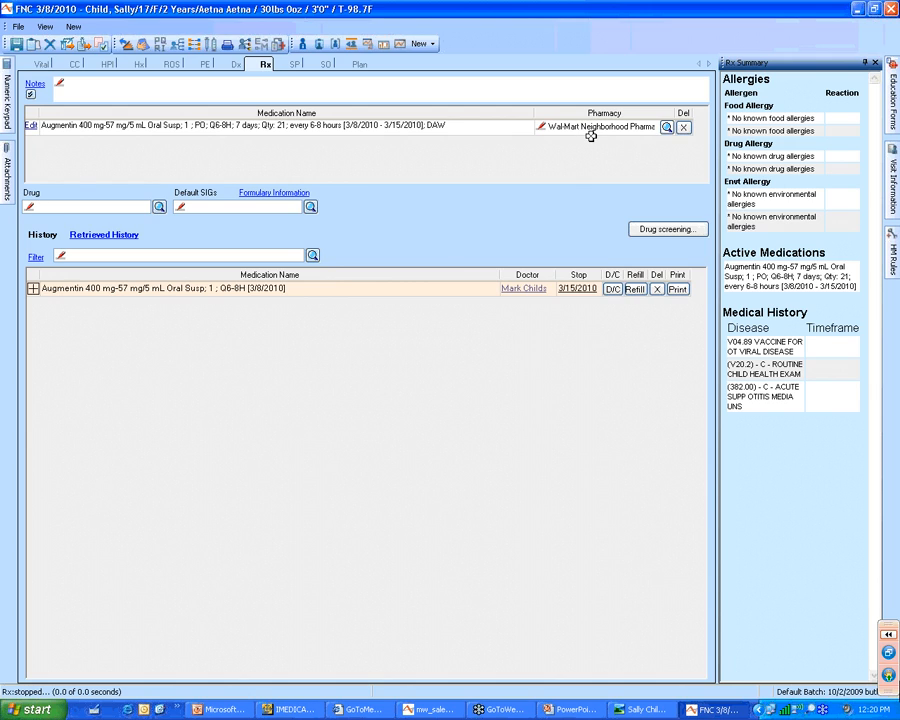
{"action": "left_click", "coordinate": [296, 64]}
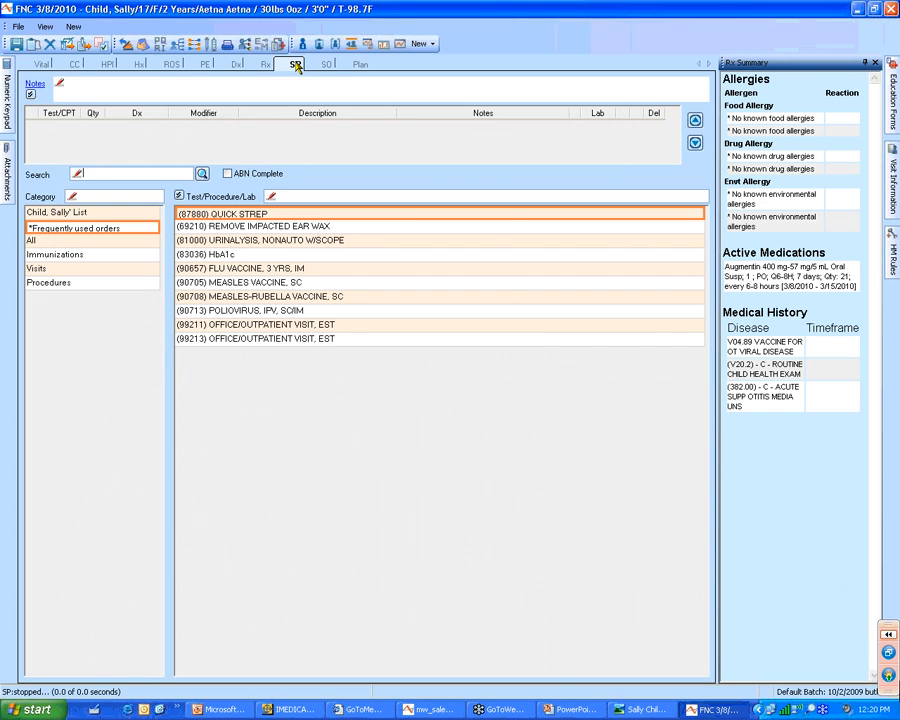
{"action": "left_click", "coordinate": [326, 64]}
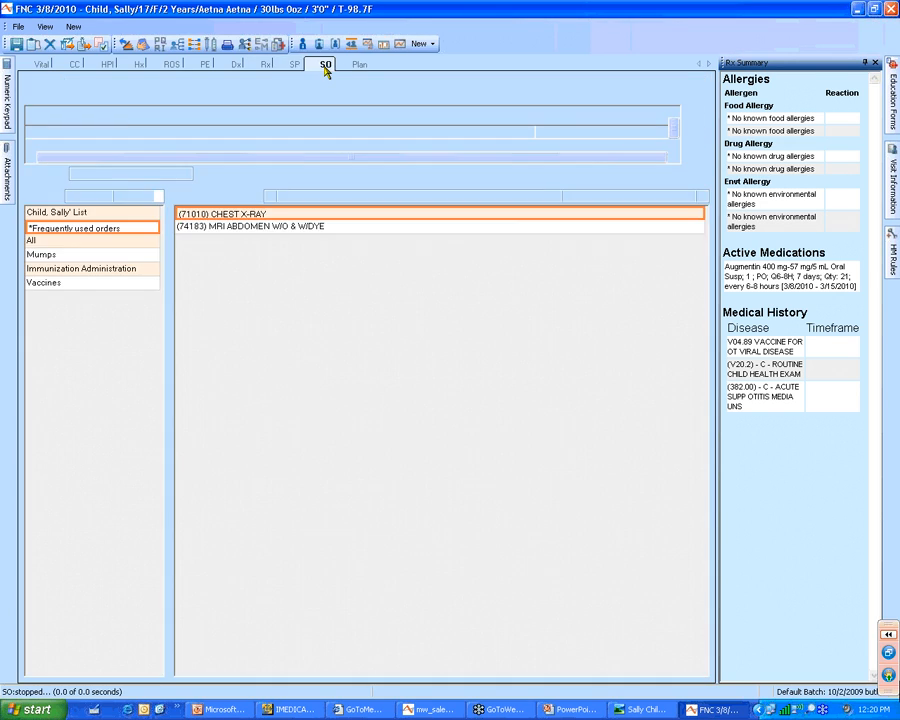
{"action": "left_click", "coordinate": [355, 64]}
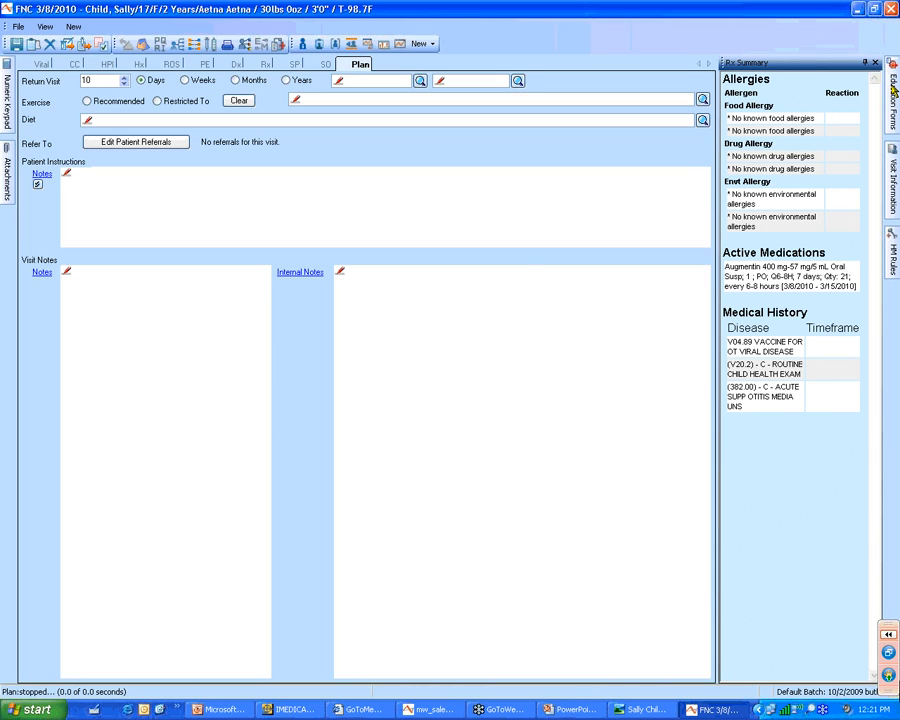
{"action": "mouse_move", "coordinate": [893, 90]}
- Import the existing Head image into a new attachment, circle the ear beside the right cheek in black, and cancel the attachment
{"action": "mouse_move", "coordinate": [5, 176]}
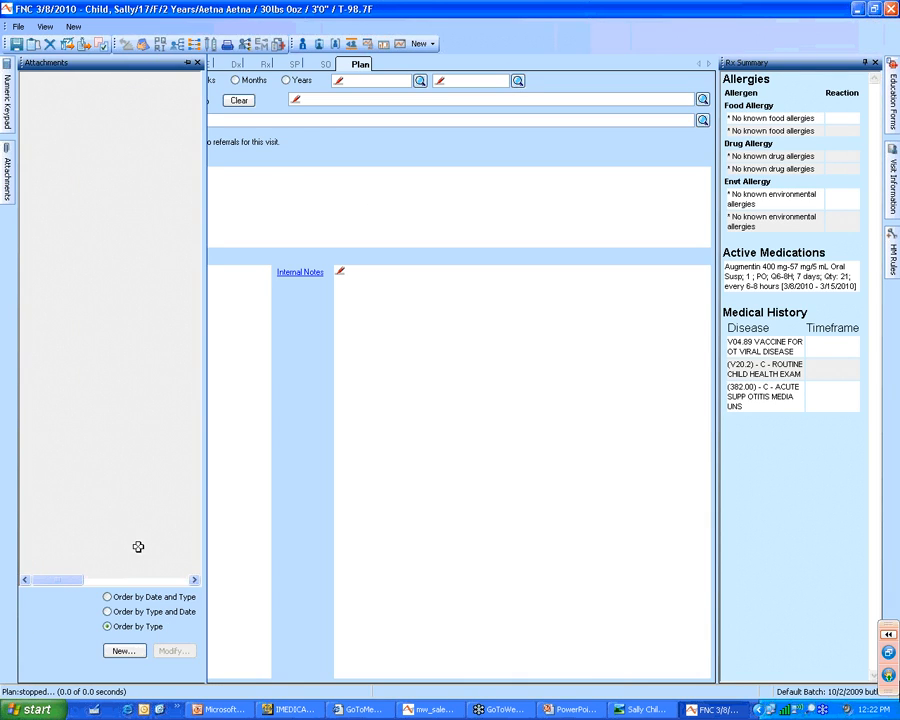
{"action": "left_click", "coordinate": [123, 650]}
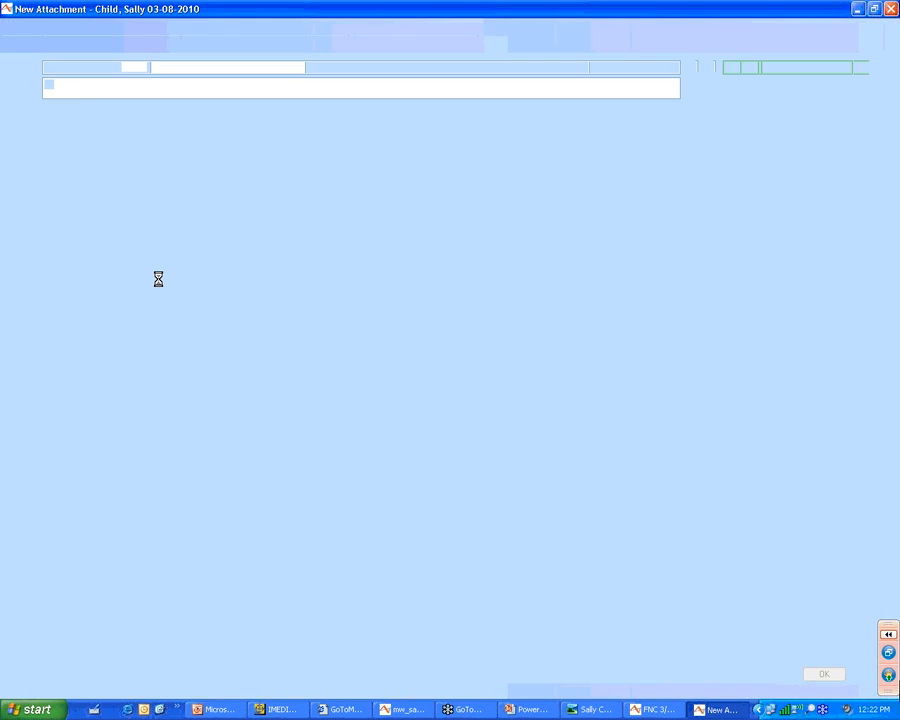
{"action": "left_click", "coordinate": [24, 26]}
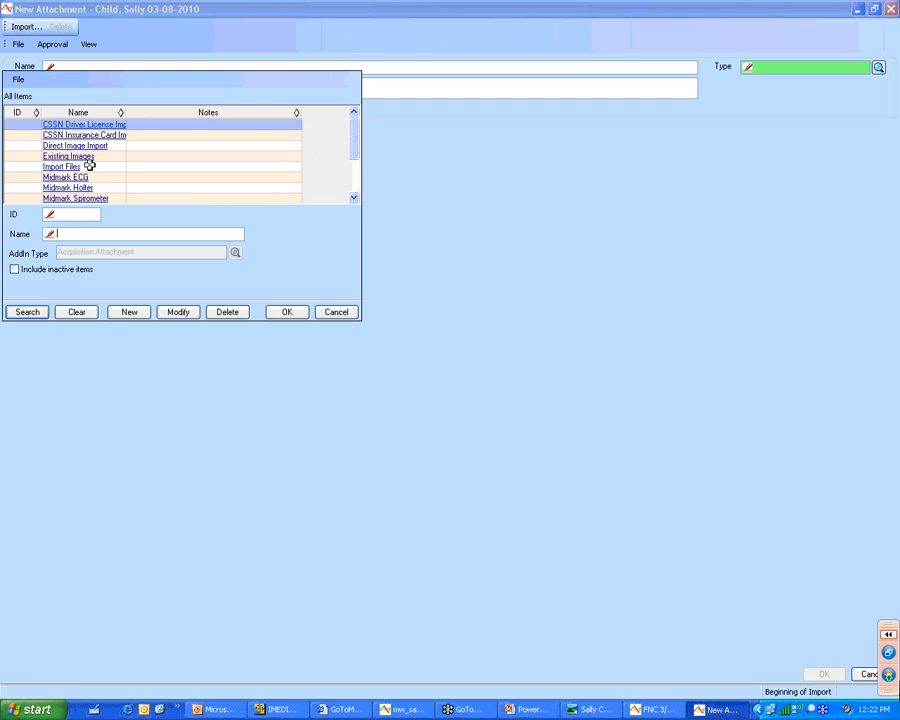
{"action": "double_click", "coordinate": [88, 157]}
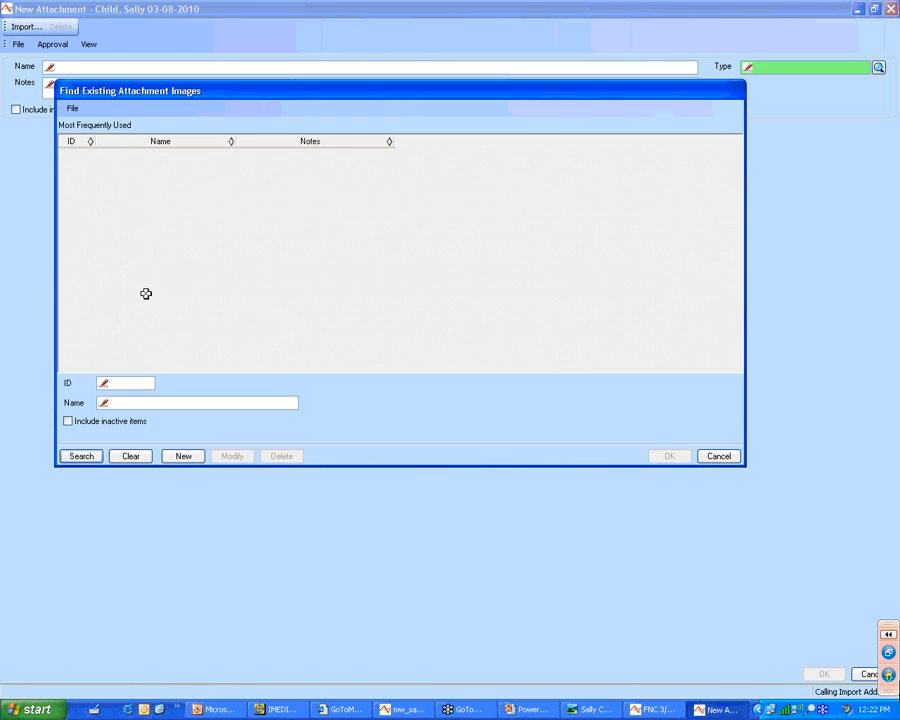
{"action": "left_click", "coordinate": [90, 456]}
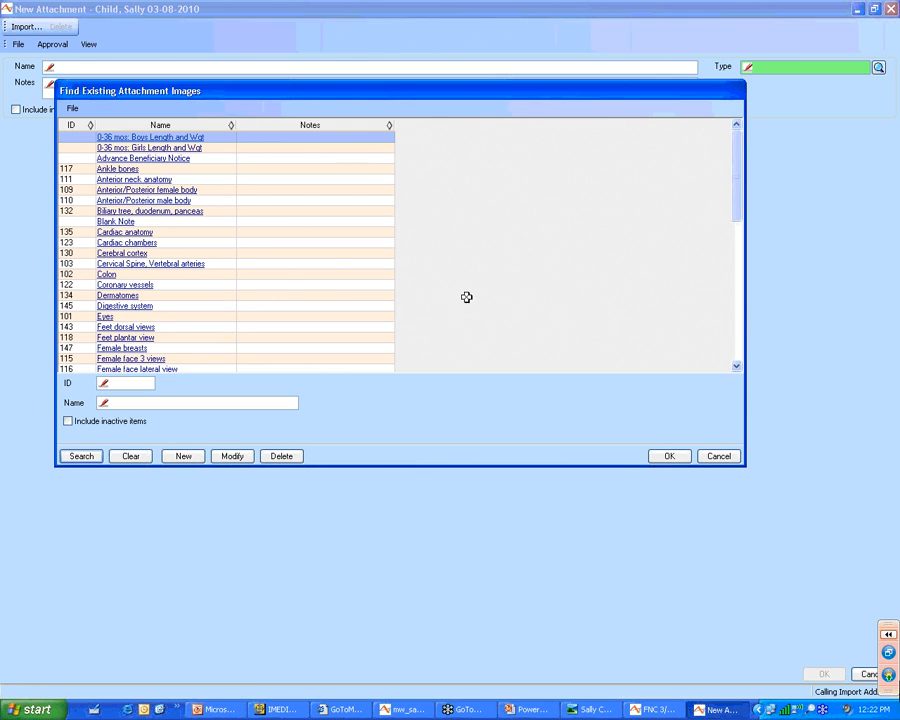
{"action": "scroll", "coordinate": [475, 296], "scroll_direction": "down", "scroll_amount": 5}
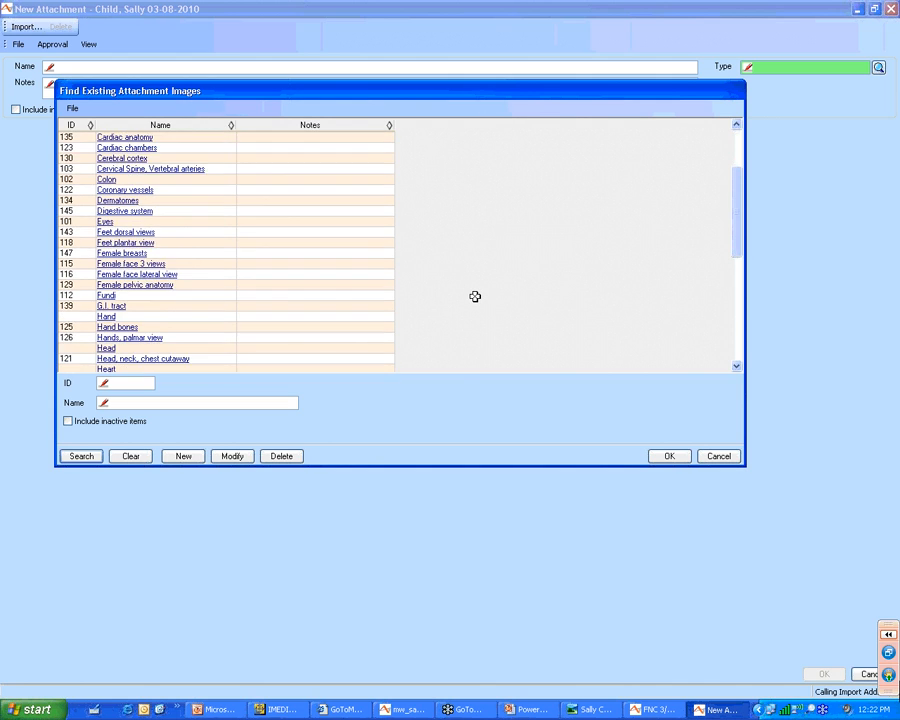
{"action": "scroll", "coordinate": [475, 296], "scroll_direction": "down", "scroll_amount": 1}
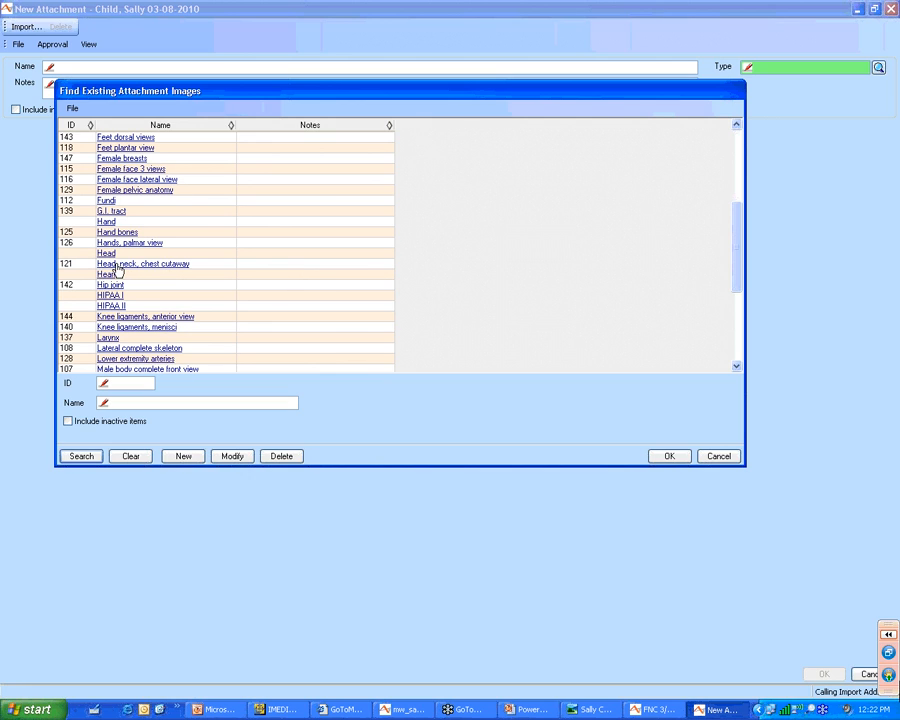
{"action": "left_click", "coordinate": [116, 270]}
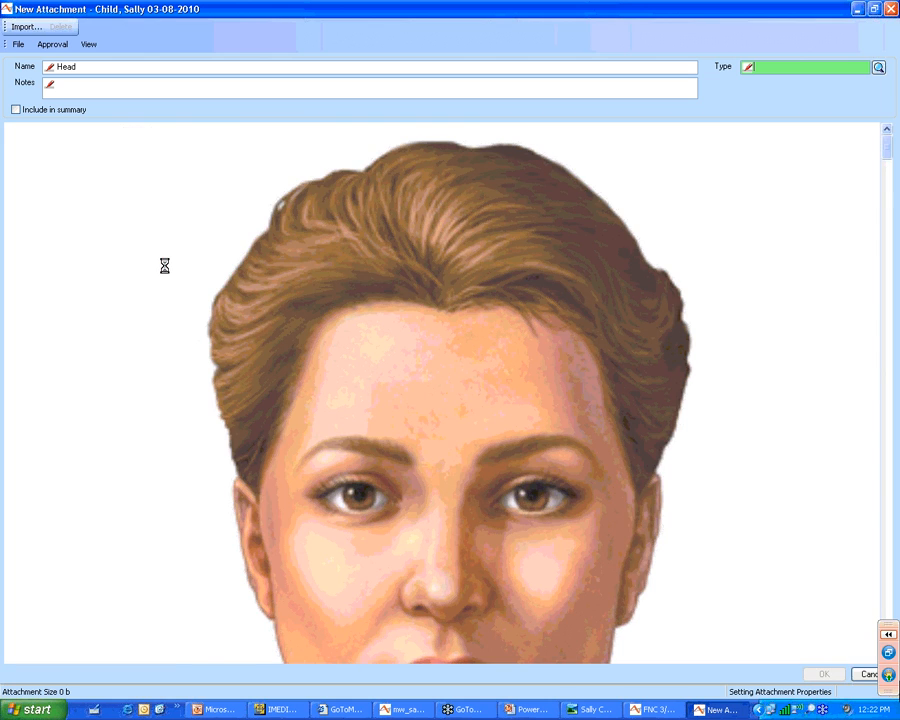
{"action": "mouse_move", "coordinate": [242, 483]}
{"action": "left_mouse_down"}
{"action": "mouse_move", "coordinate": [282, 487]}
{"action": "mouse_move", "coordinate": [283, 500]}
{"action": "left_mouse_up"}
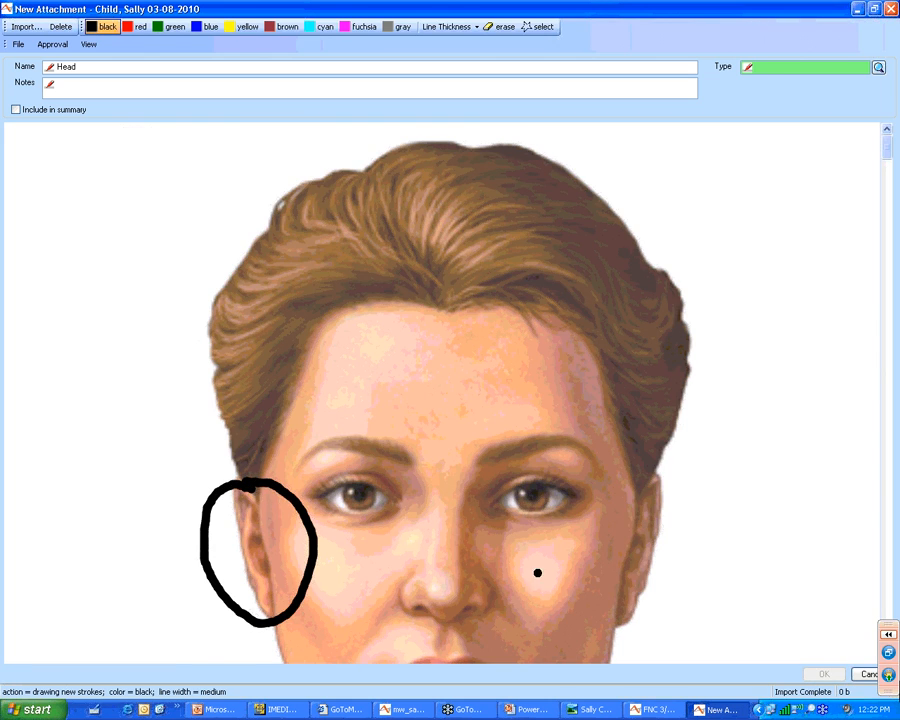
{"action": "left_click", "coordinate": [872, 673]}
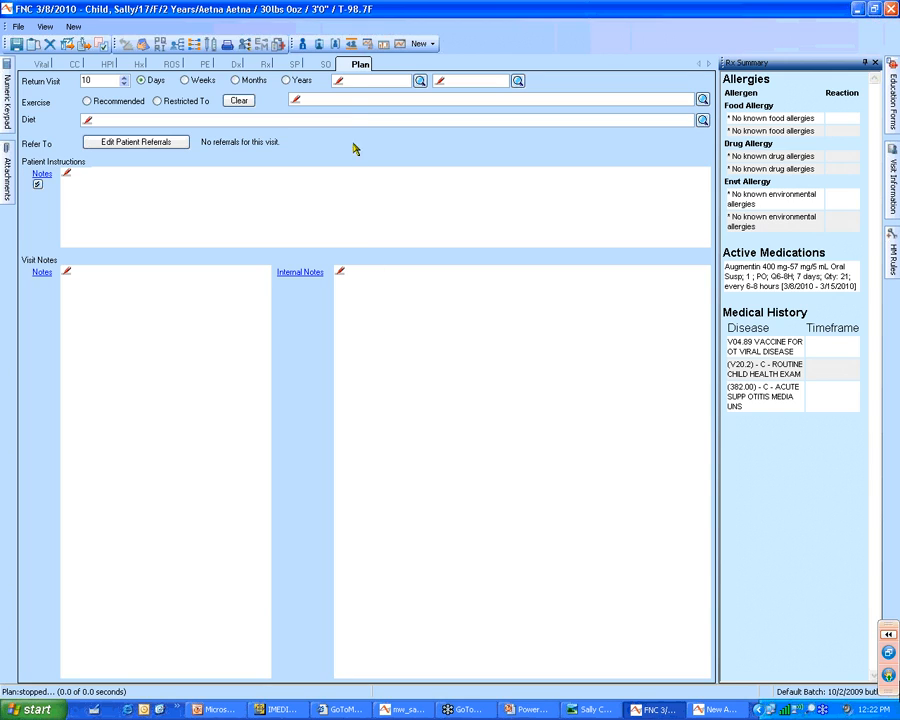
- View the patient's growth charts for standard body mass index, Down Syndrome height, length and weight, and standard weight
{"action": "left_click", "coordinate": [381, 44]}
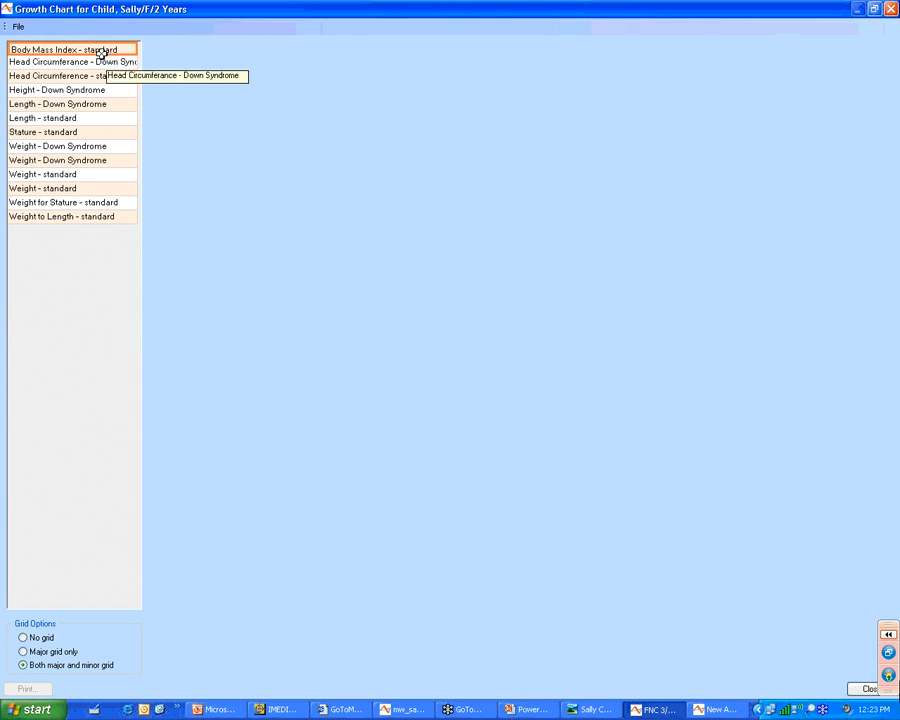
{"action": "left_click", "coordinate": [104, 52]}
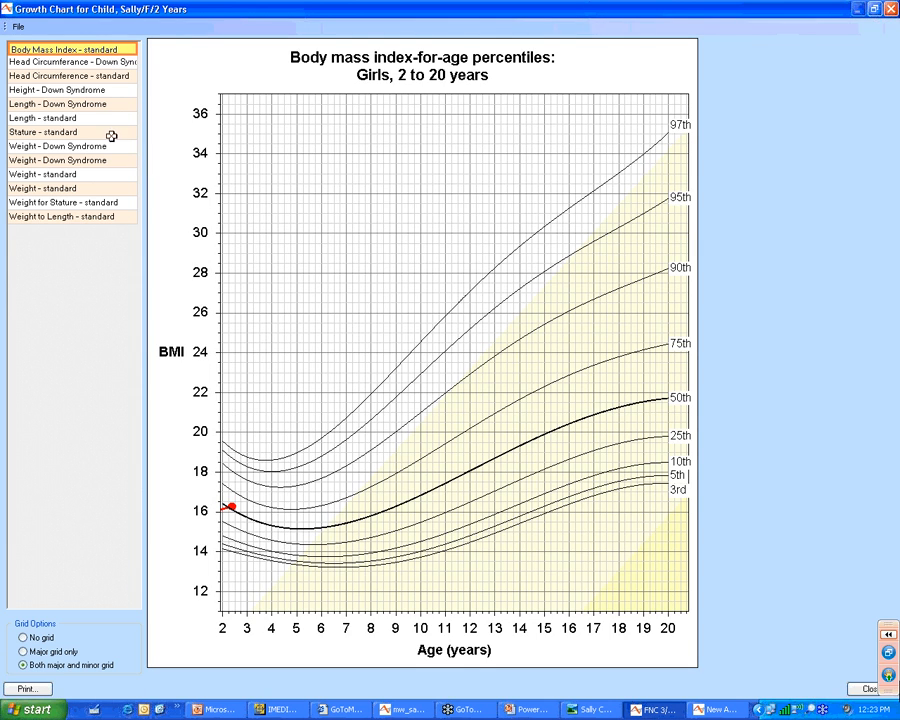
{"action": "left_click", "coordinate": [101, 91]}
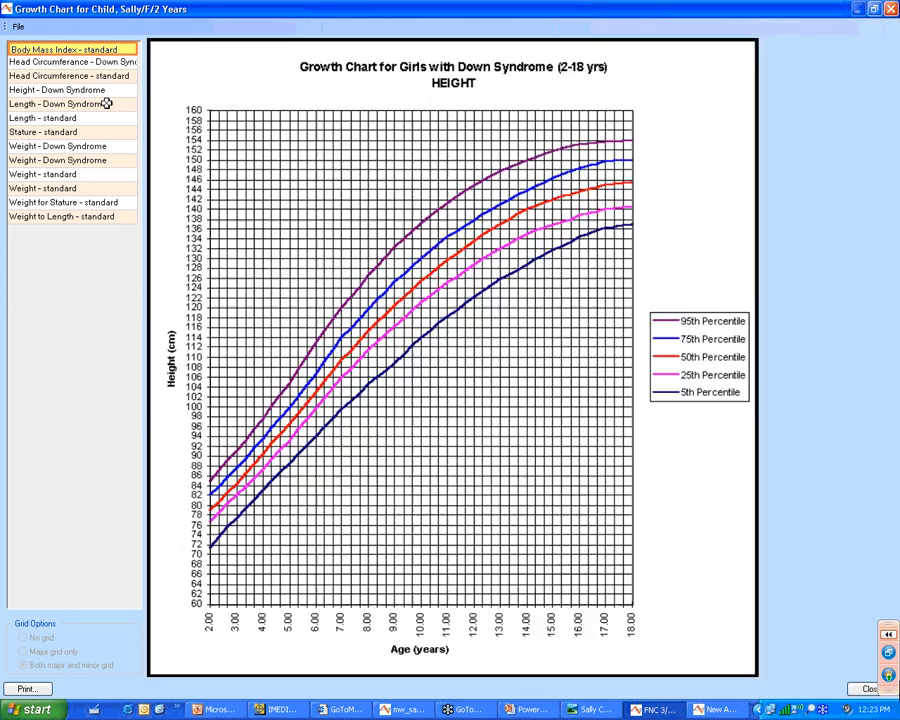
{"action": "left_click", "coordinate": [106, 104]}
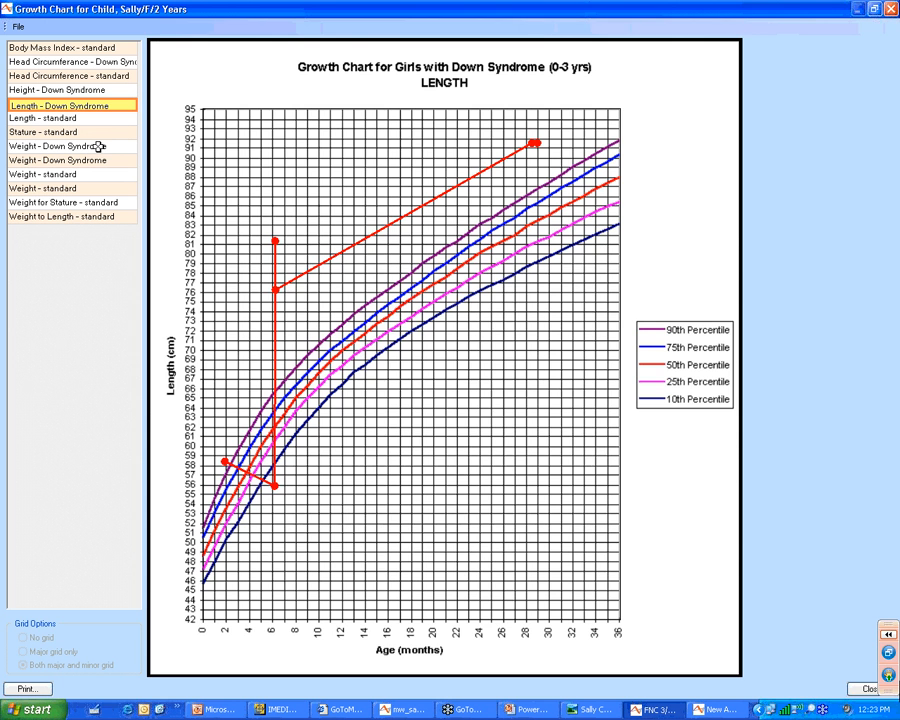
{"action": "left_click", "coordinate": [99, 147]}
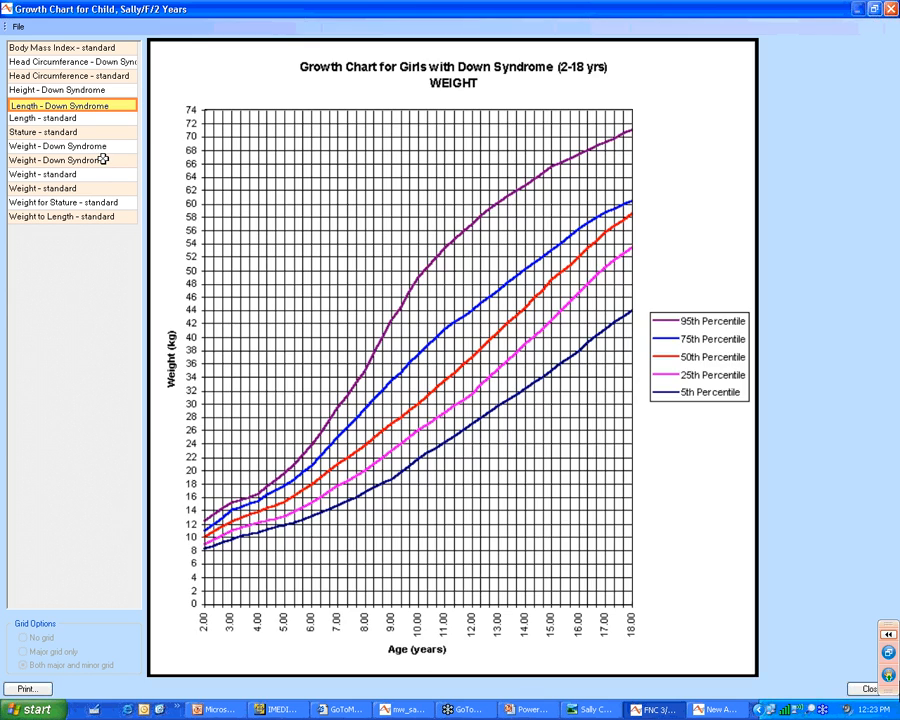
{"action": "left_click", "coordinate": [102, 176]}
{"action": "left_click", "coordinate": [102, 188]}
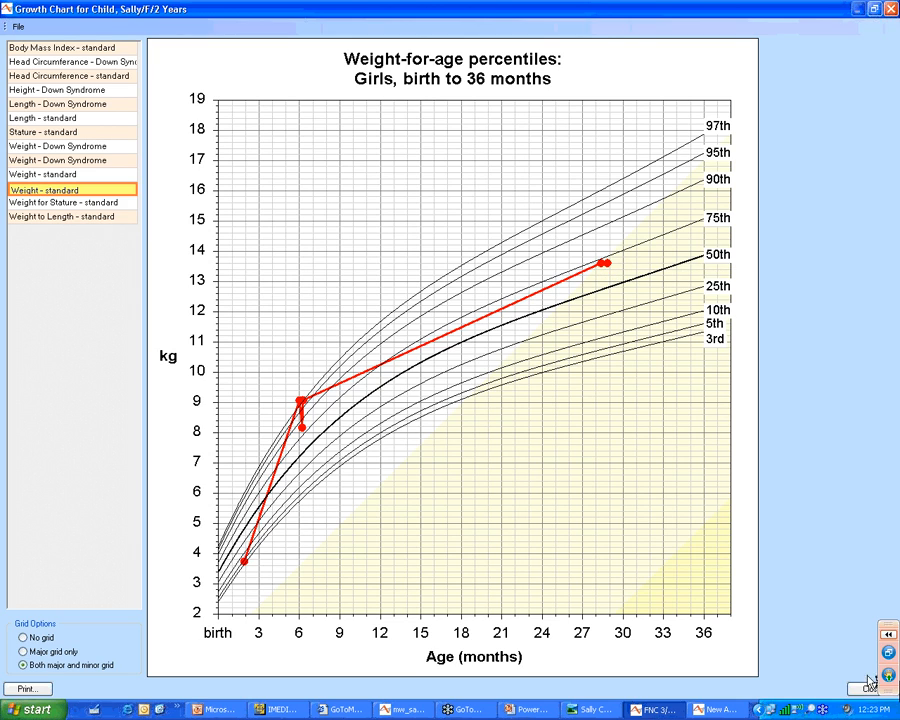
{"action": "left_click", "coordinate": [858, 688]}
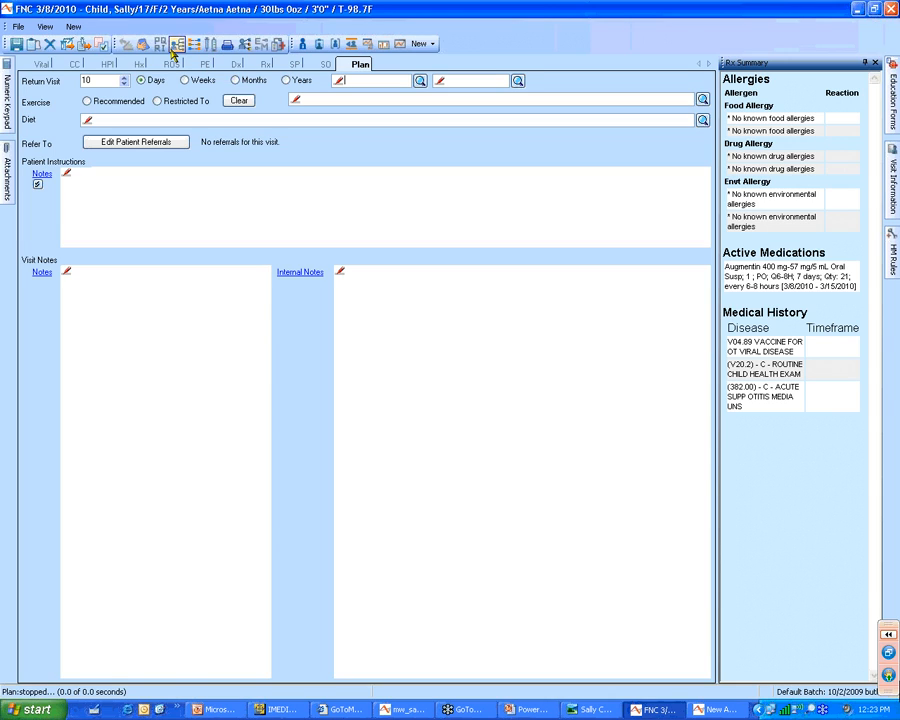
- Review the vaccines recorded in the immunization history and return to the visit plan
{"action": "left_click", "coordinate": [140, 64]}
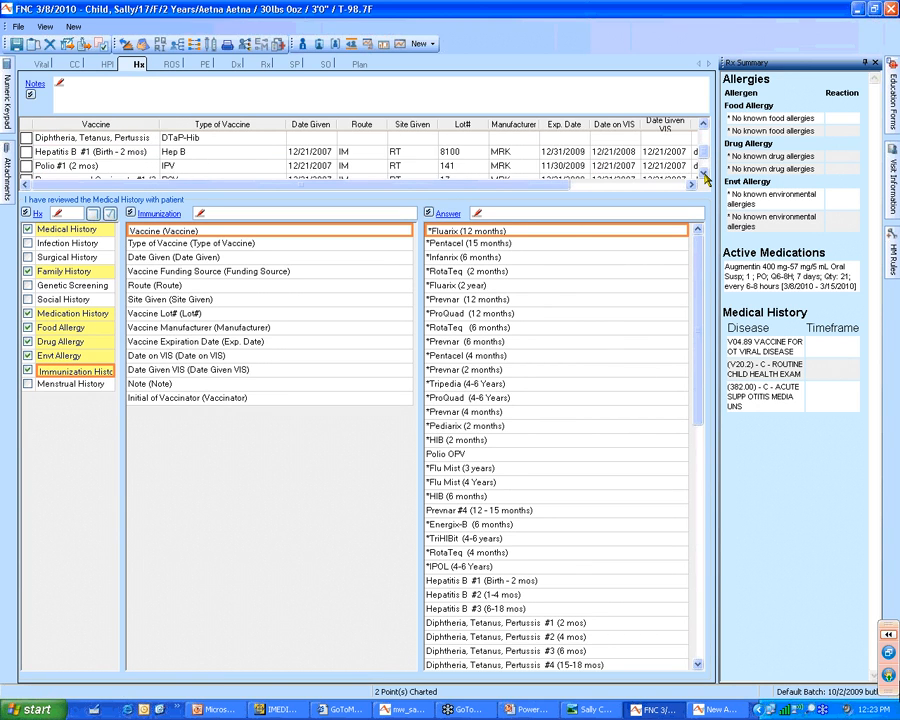
{"action": "left_click", "coordinate": [704, 172]}
{"action": "left_click", "coordinate": [704, 172]}
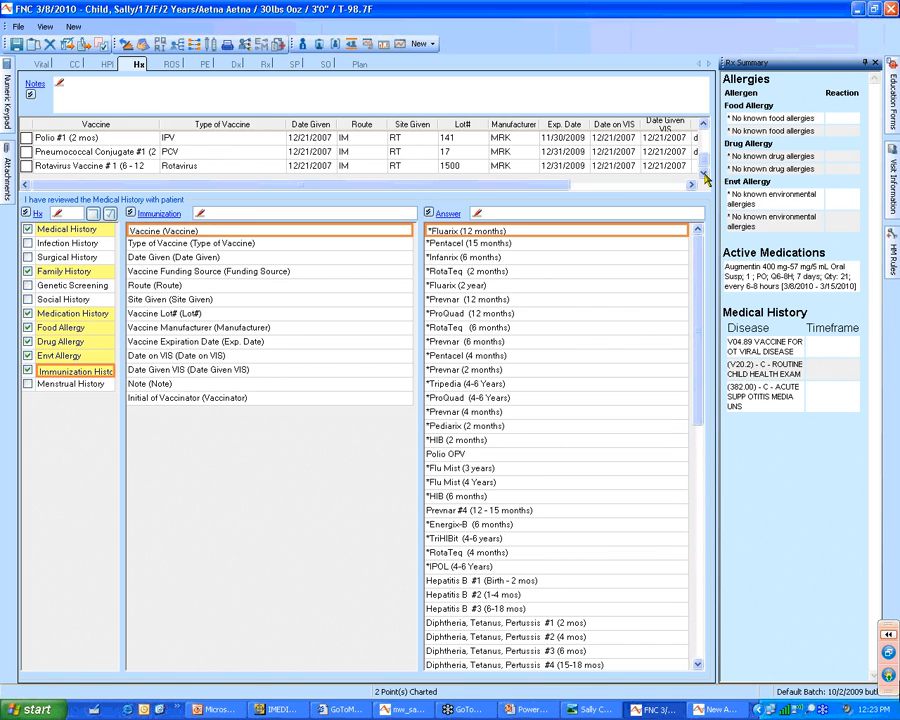
{"action": "left_click", "coordinate": [356, 64]}
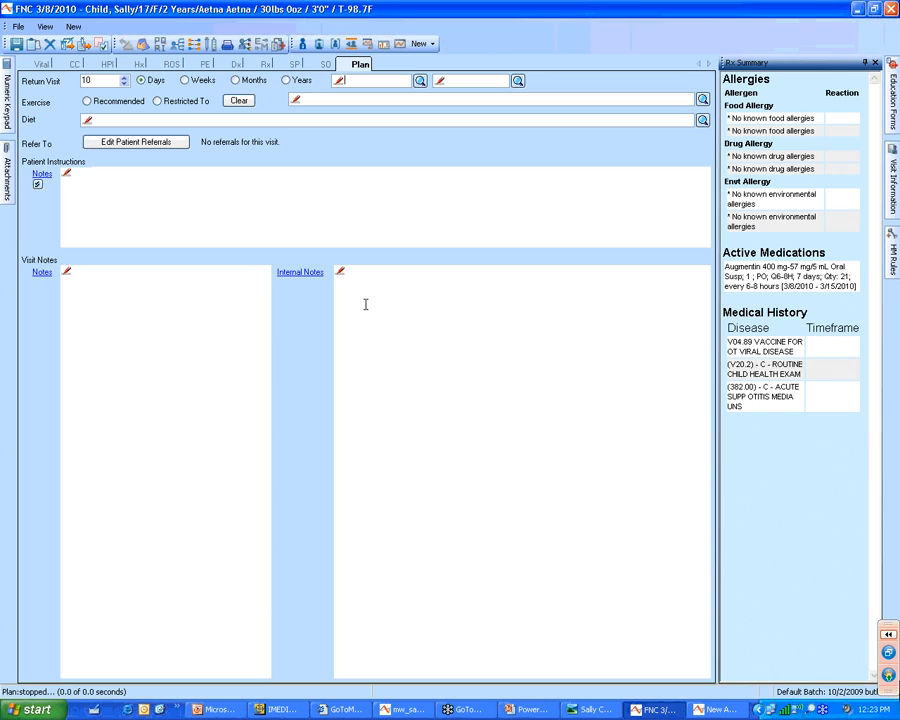
- Check out the visit as a complete note with superbill ready to review and prescriptions ready to prescribe, choosing to select an E&M code
{"action": "left_click", "coordinate": [33, 43]}
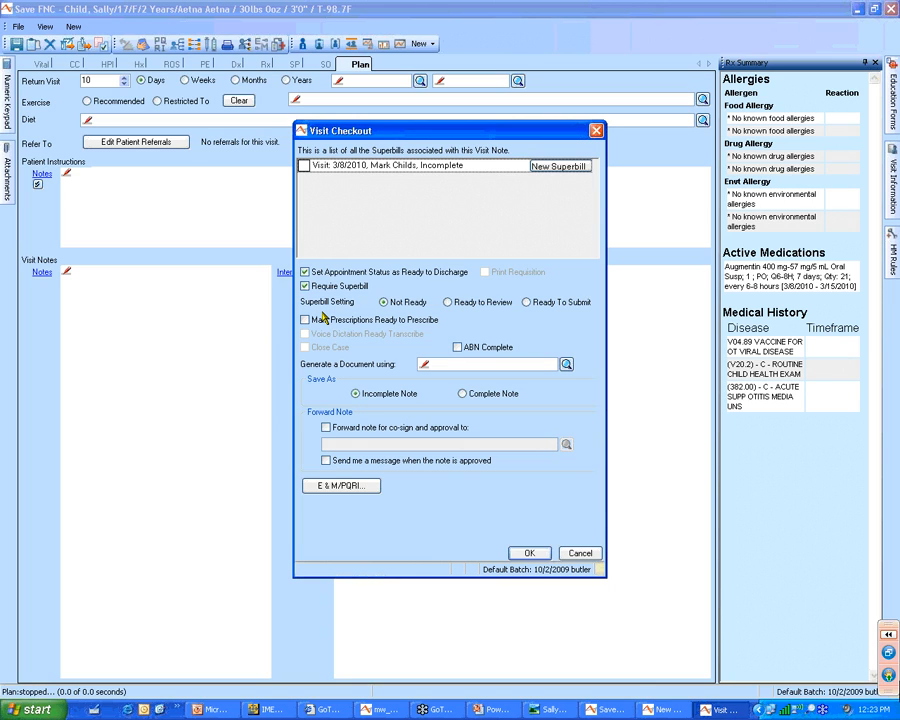
{"action": "left_click", "coordinate": [462, 393]}
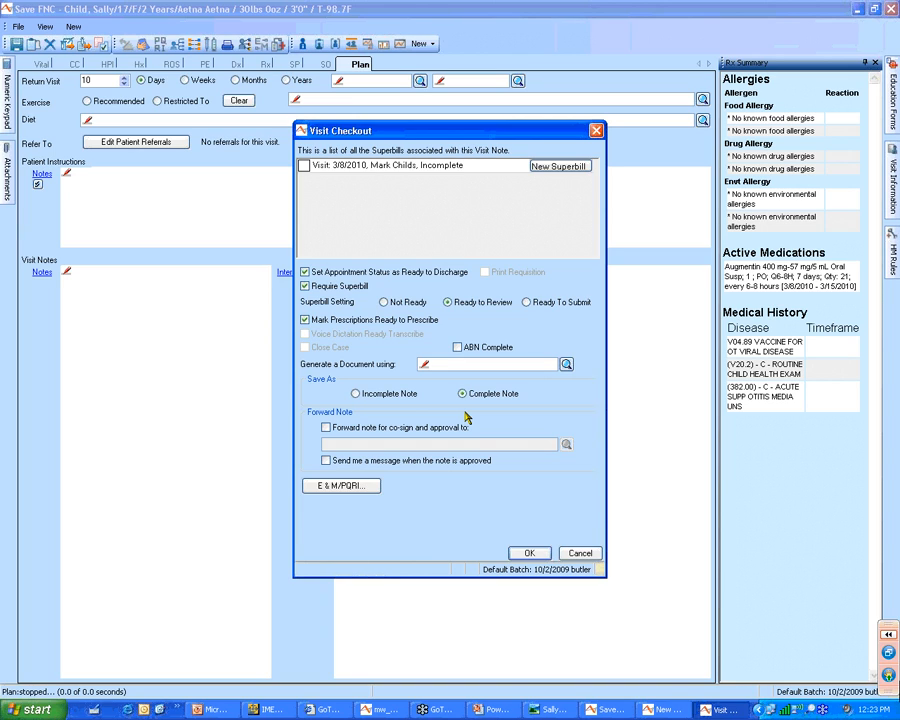
{"action": "left_click", "coordinate": [540, 557]}
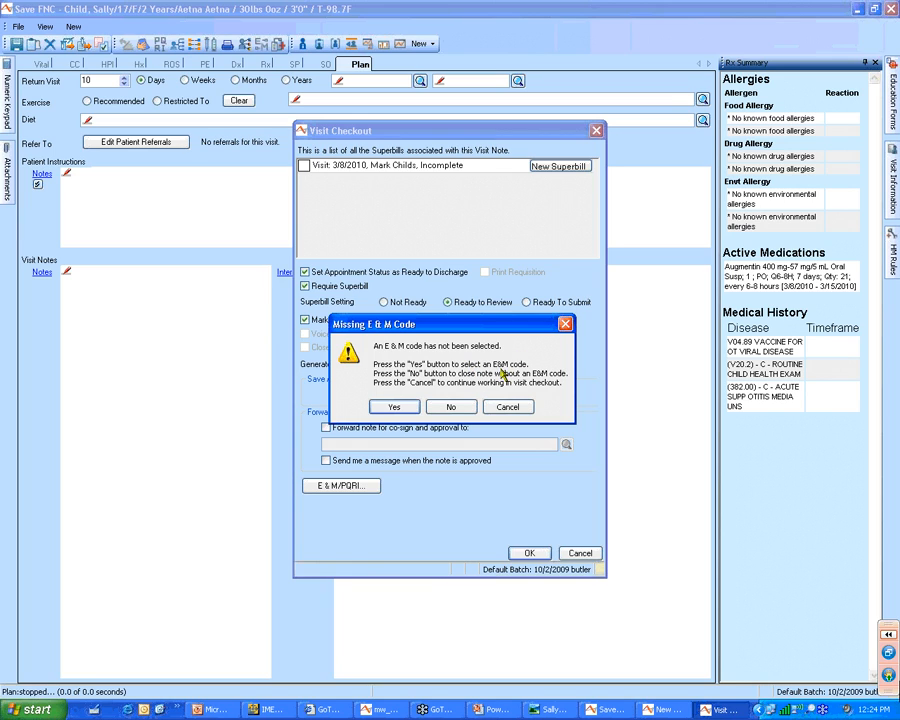
{"action": "left_click", "coordinate": [393, 406]}
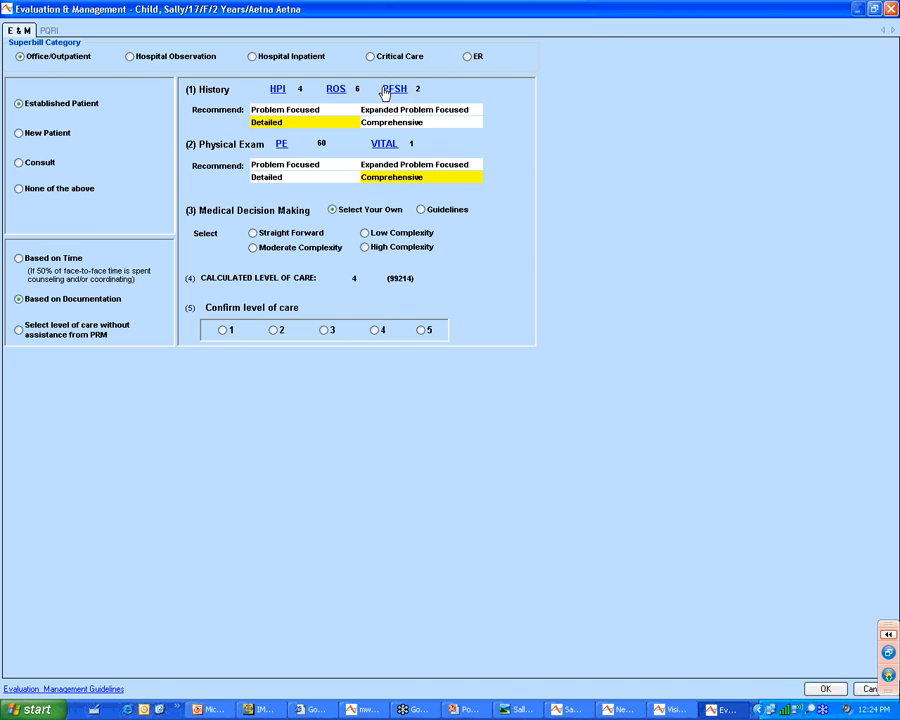
- Check the review of systems behind the E&M calculation, select Low Complexity decision making and confirm level of care 4
{"action": "left_click", "coordinate": [337, 91]}
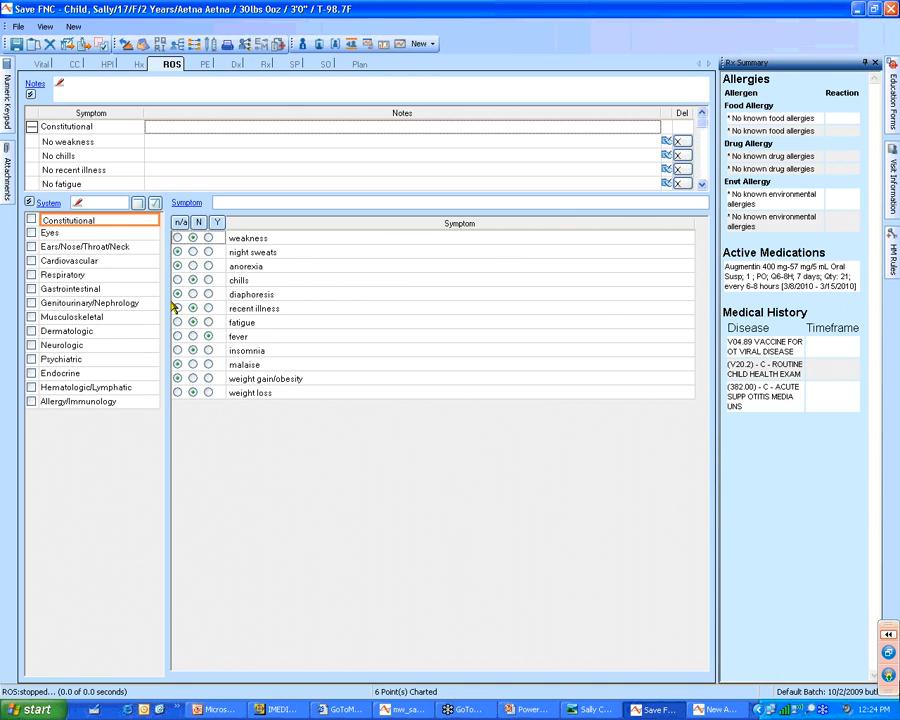
{"action": "left_click", "coordinate": [262, 45]}
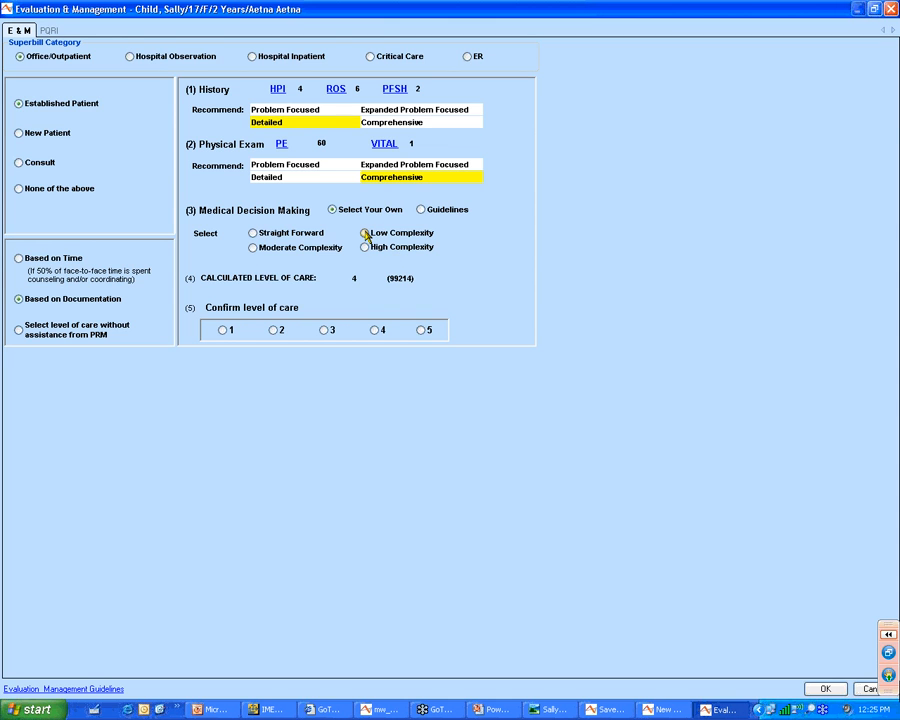
{"action": "left_click", "coordinate": [366, 234]}
{"action": "left_click", "coordinate": [375, 331]}
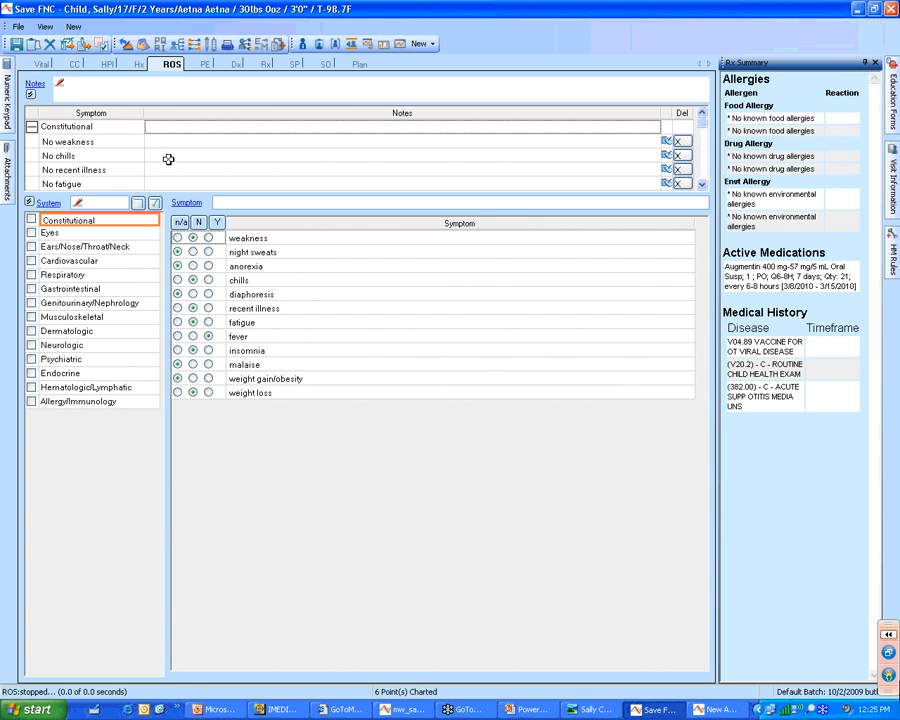
- Check out the visit again as a complete note and accept the prescription alert with printing of prescribed medications turned off
{"action": "left_click", "coordinate": [33, 43]}
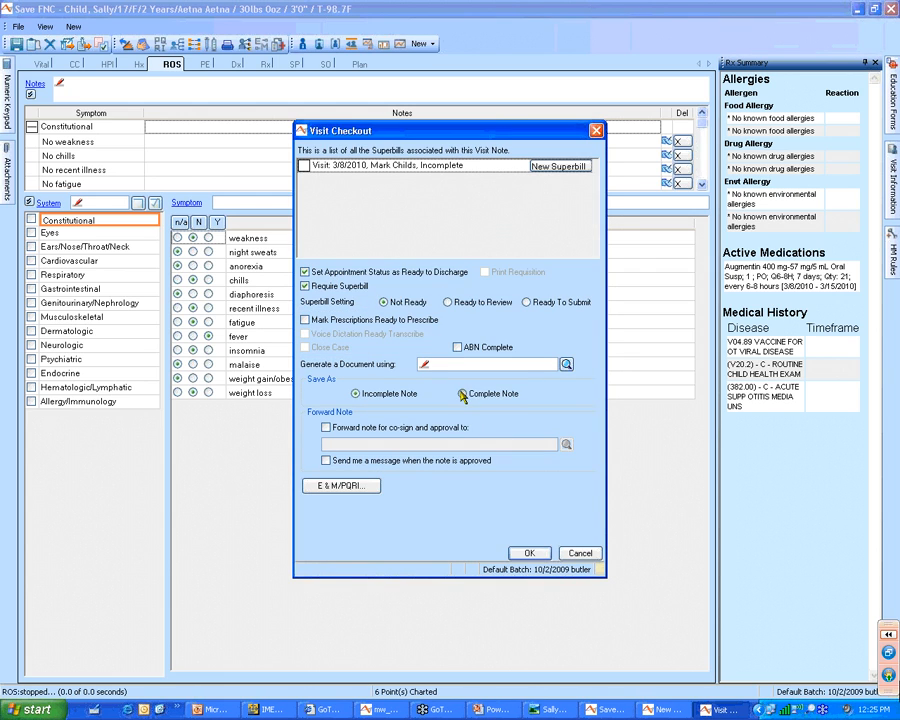
{"action": "left_click", "coordinate": [530, 553]}
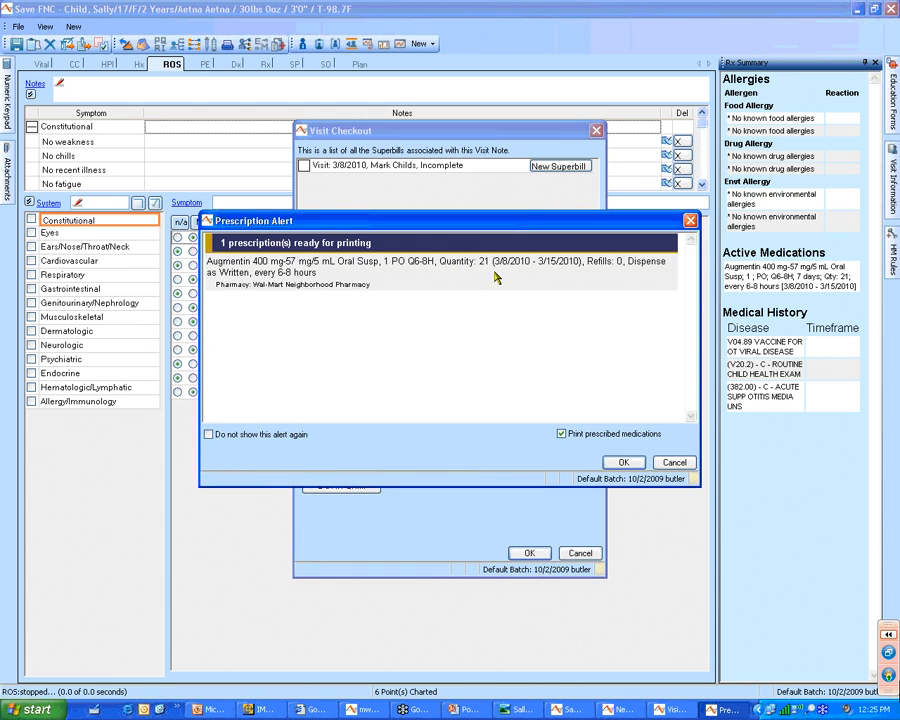
{"action": "left_click", "coordinate": [562, 436]}
{"action": "left_click", "coordinate": [622, 461]}
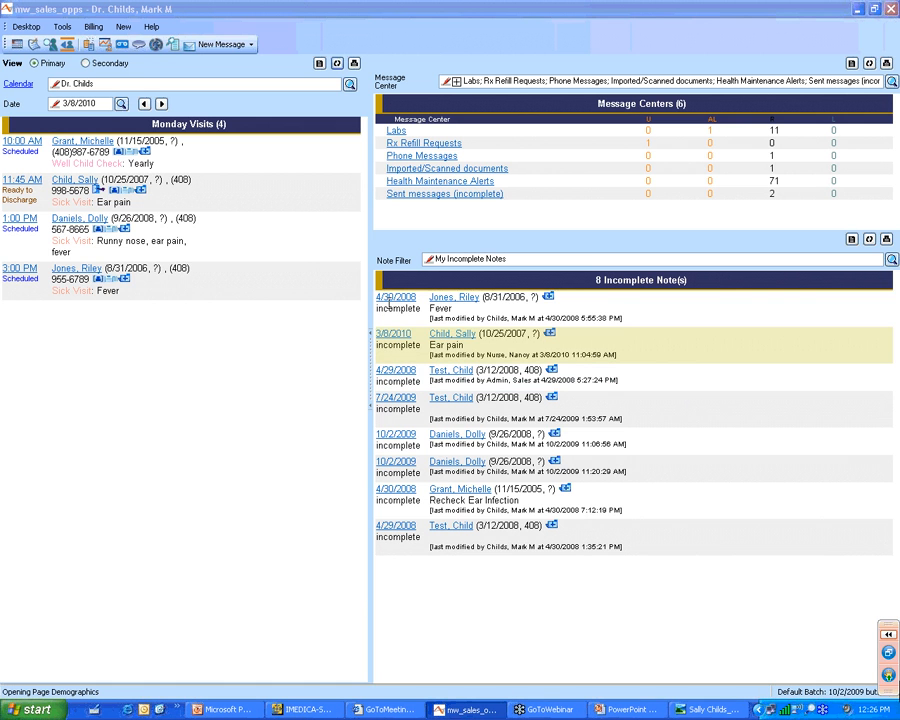
- Start checkout of the 11:45 AM ear pain visit and search all free time for a return appointment approximately 10 days from now
{"action": "left_click", "coordinate": [99, 192]}
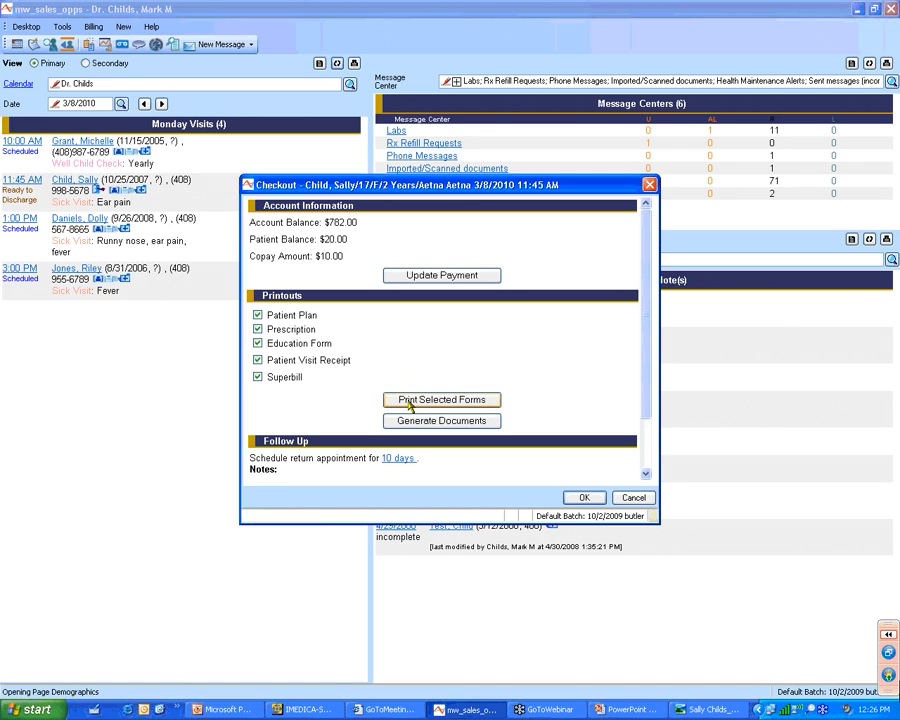
{"action": "left_click", "coordinate": [647, 475]}
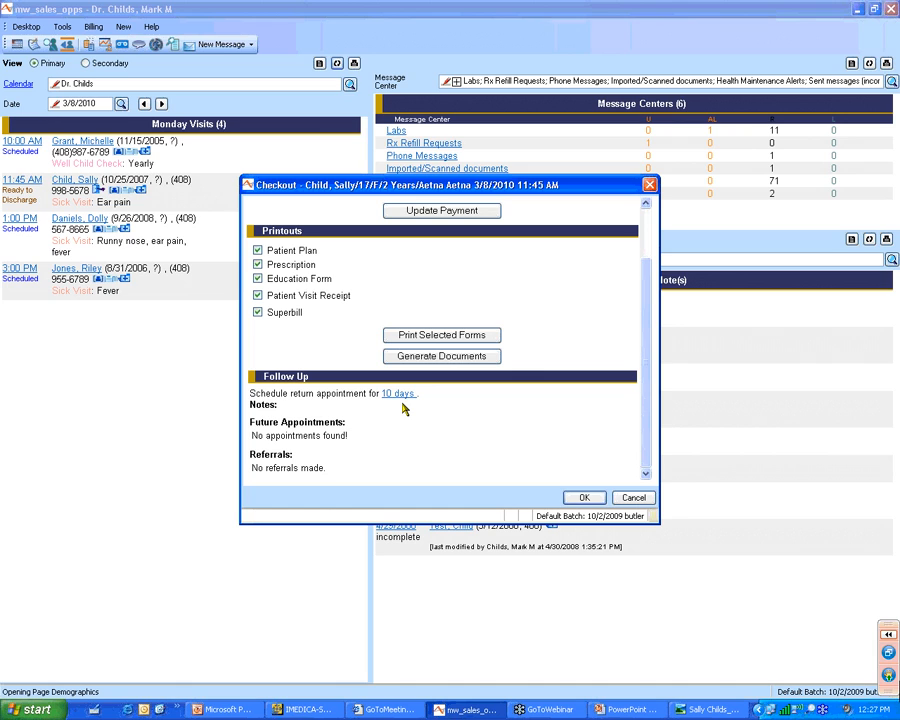
{"action": "left_click", "coordinate": [396, 395]}
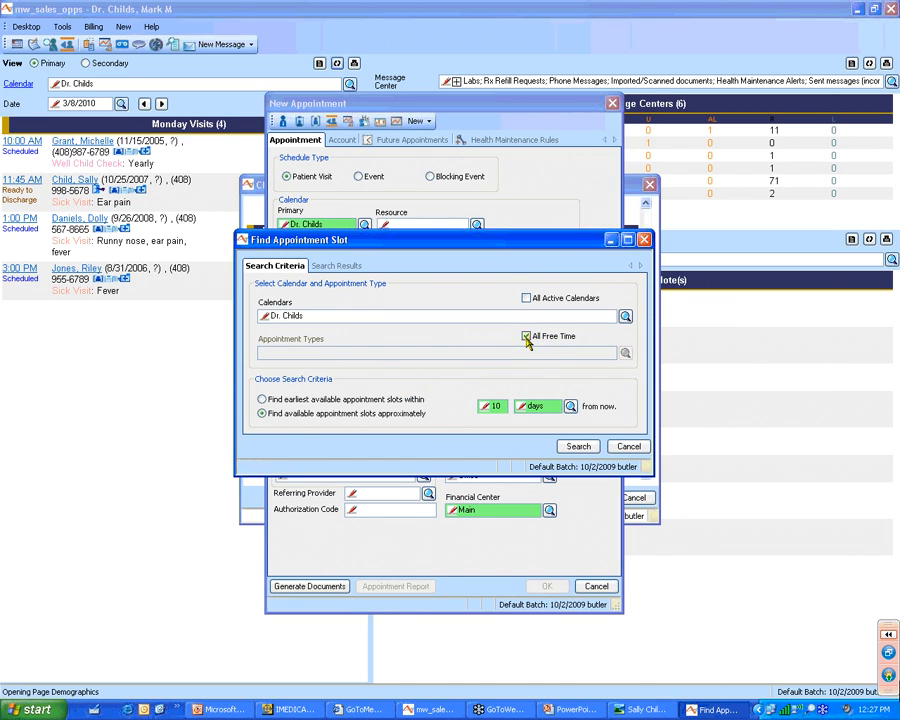
{"action": "left_click", "coordinate": [526, 337]}
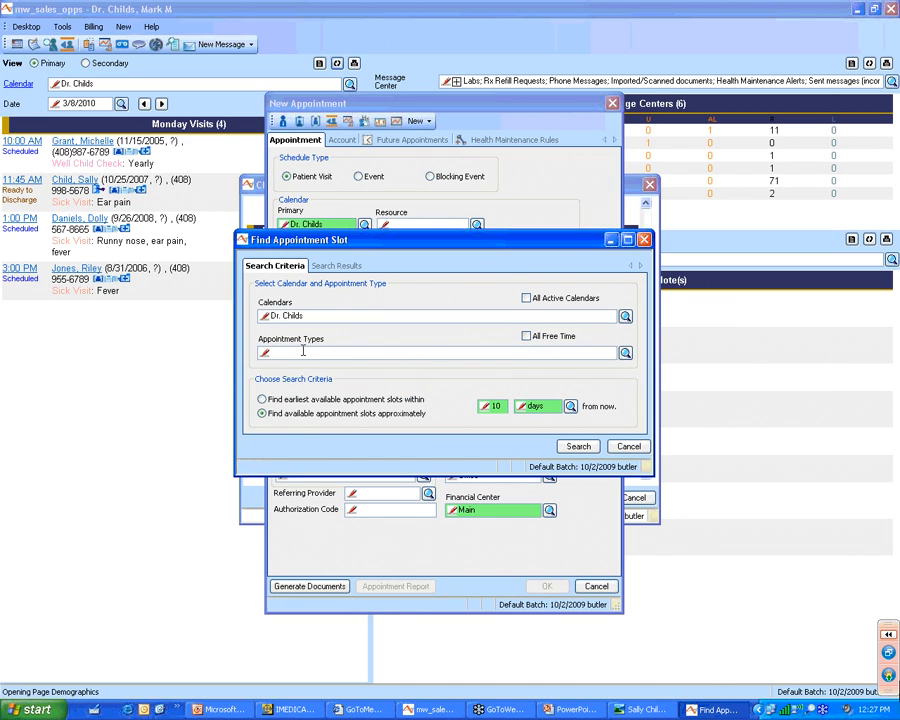
{"action": "left_click", "coordinate": [527, 337]}
{"action": "left_click", "coordinate": [577, 446]}
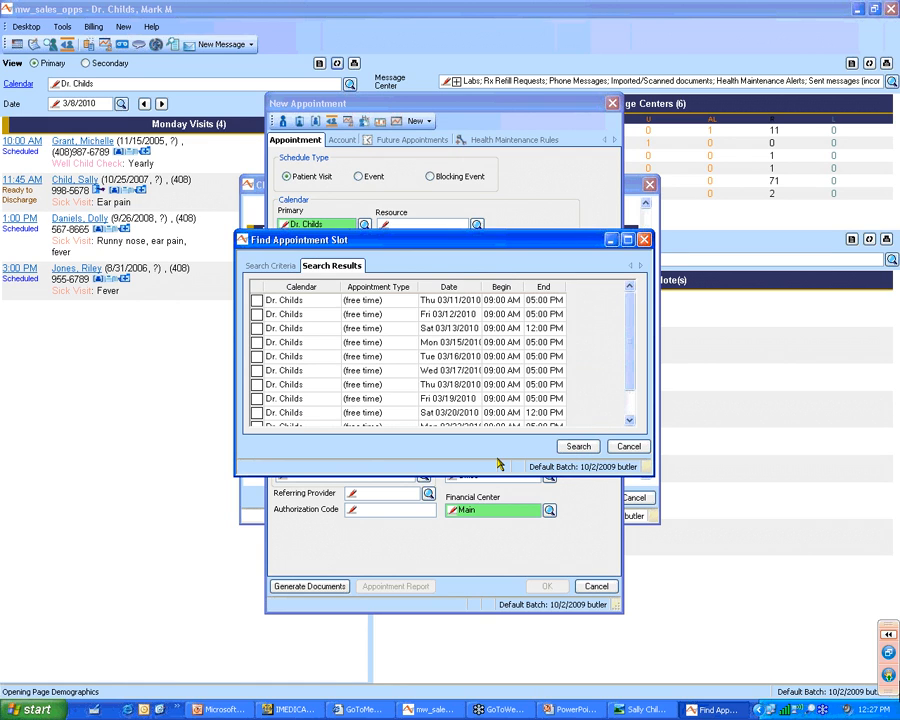
- Book the return appointment for Tuesday 3/16/2010 at 09:15 AM and complete the patient's checkout
{"action": "left_click", "coordinate": [257, 356]}
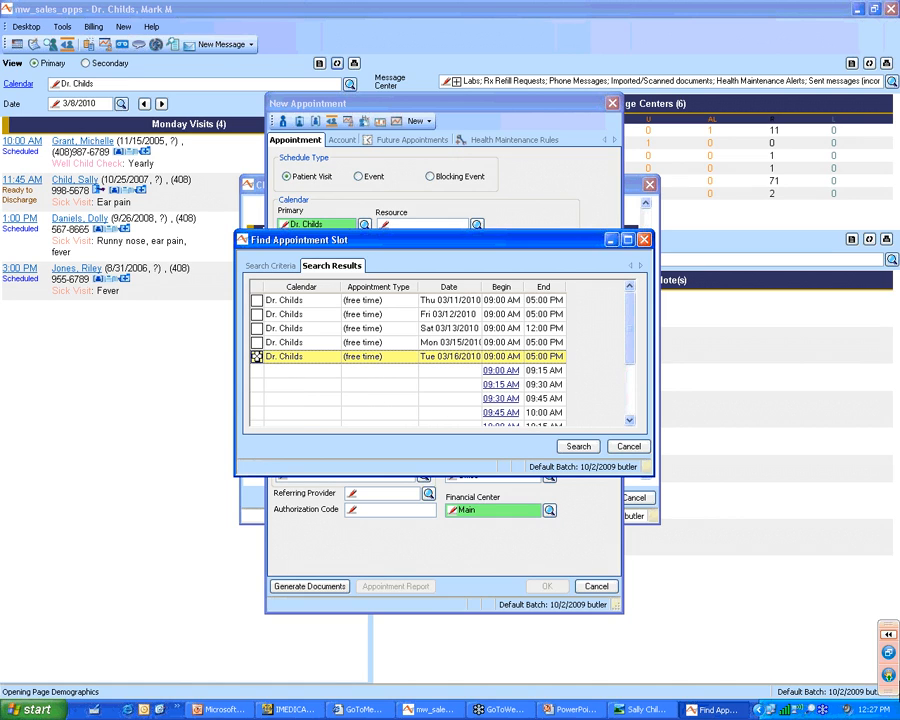
{"action": "left_click", "coordinate": [497, 384]}
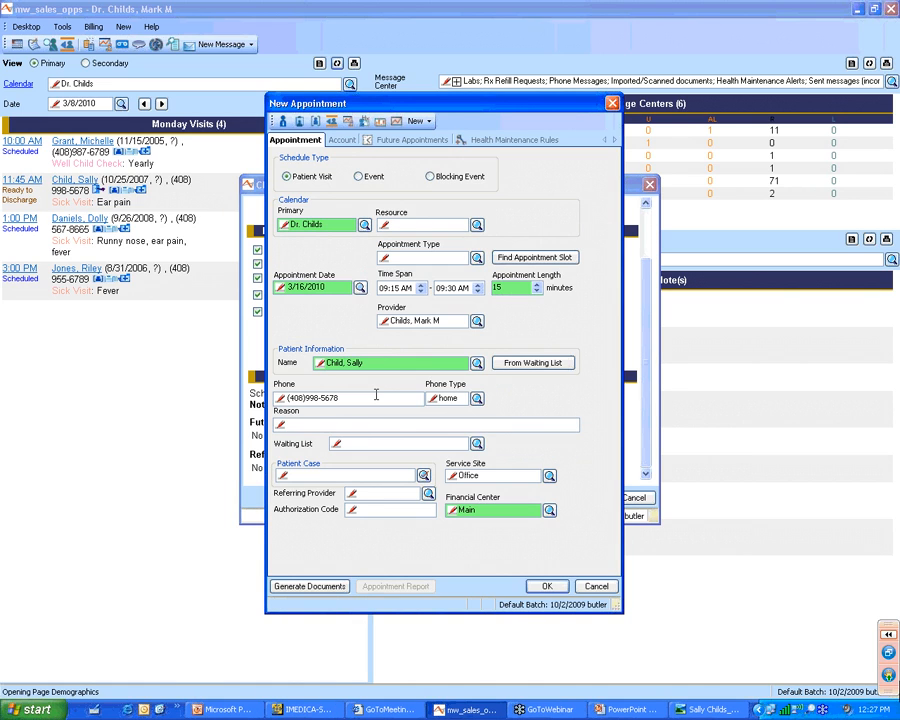
{"action": "left_click", "coordinate": [550, 587]}
{"action": "left_click", "coordinate": [566, 497]}
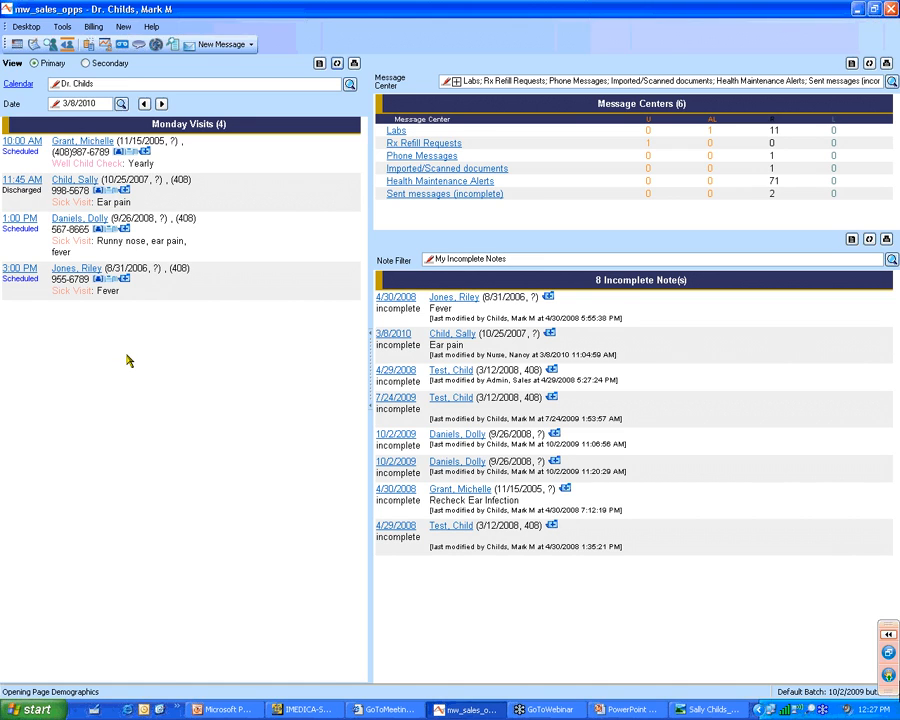
- Open a visit note for the 11:45 AM patient and preview the Otitis Media, Acute Left and Tonsillitis common problem palettes
{"action": "left_click", "coordinate": [108, 195]}
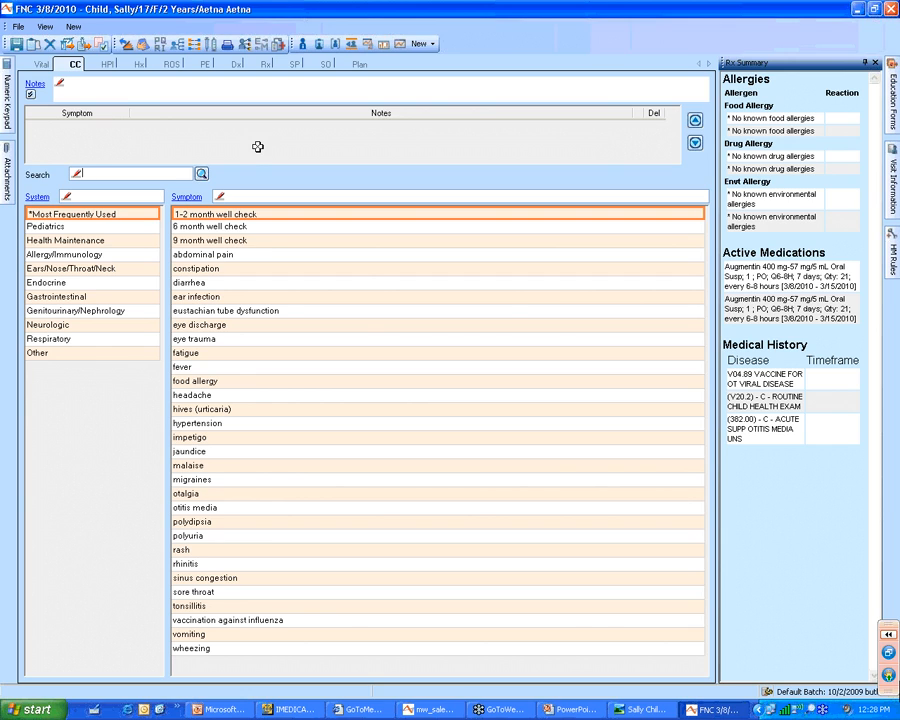
{"action": "left_click", "coordinate": [245, 47]}
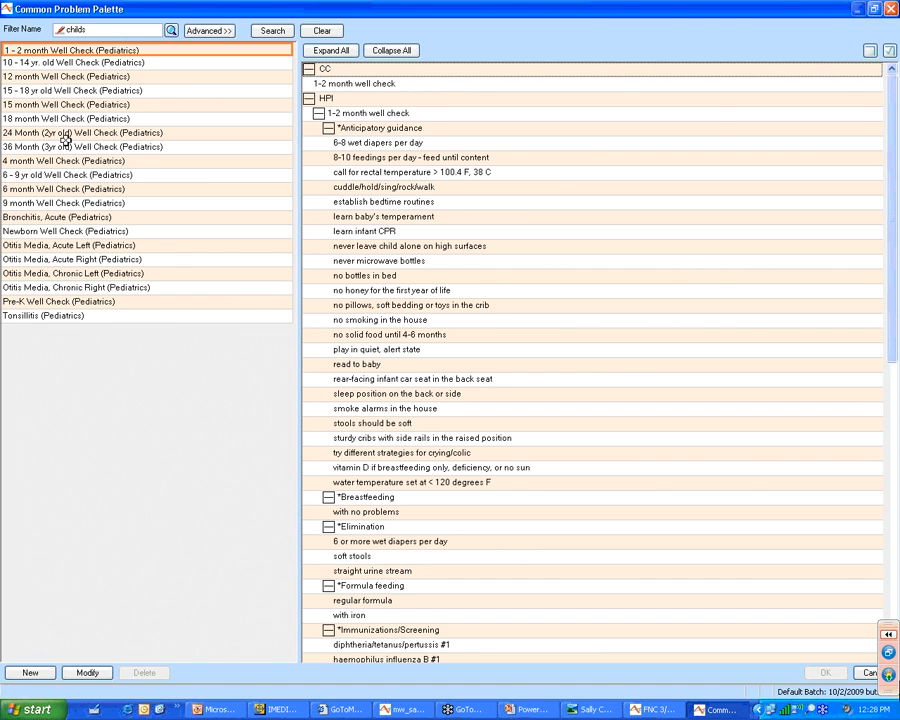
{"action": "left_click", "coordinate": [82, 247]}
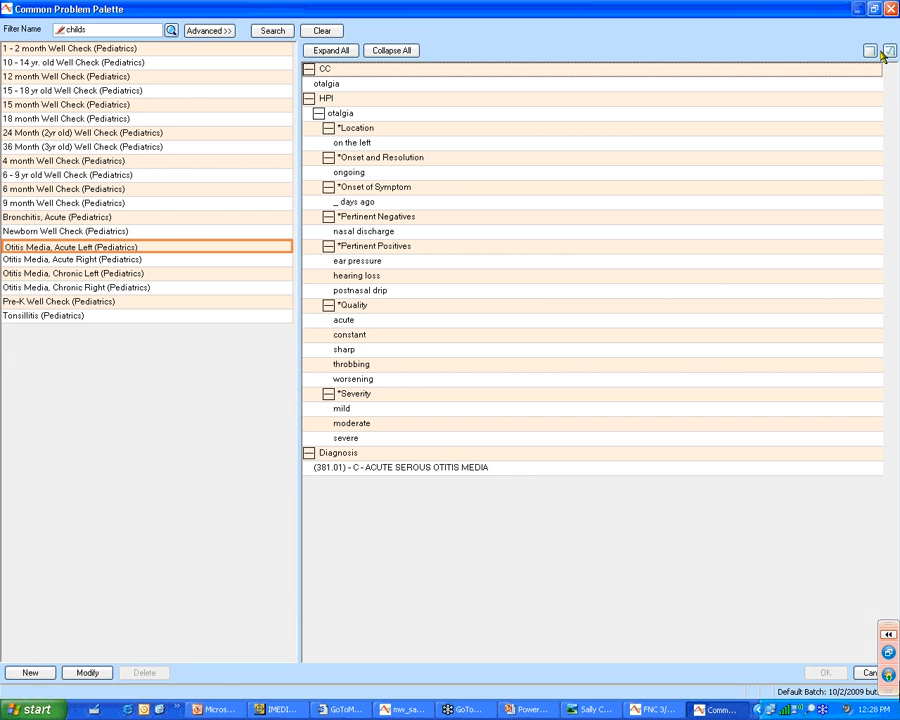
{"action": "left_click", "coordinate": [264, 316]}
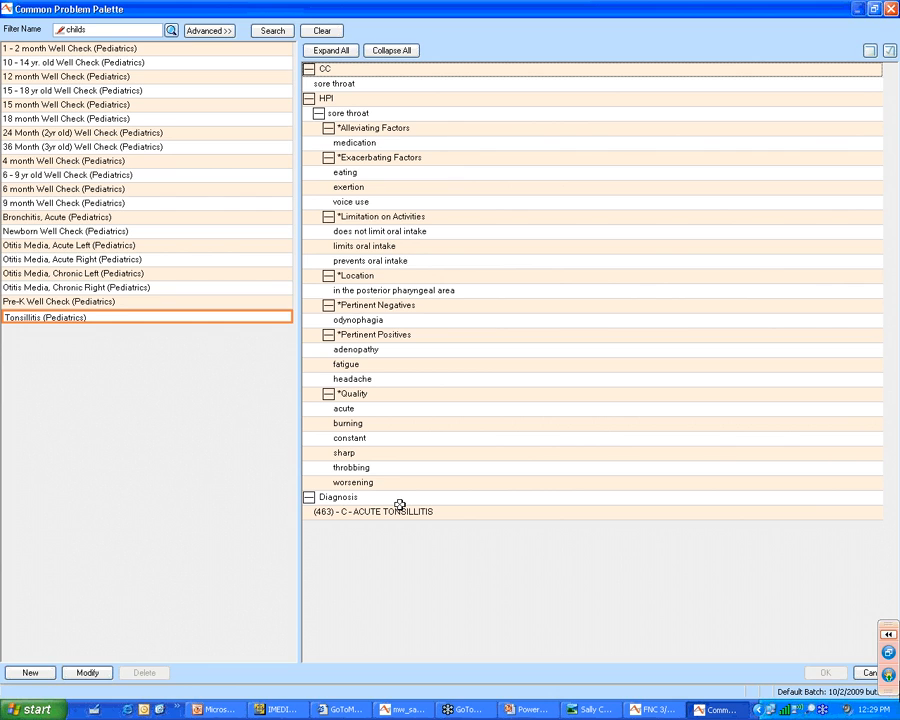
- Check the Tonsillitis palette's setup without changing it, and apply all of its items to the note
{"action": "left_click", "coordinate": [85, 673]}
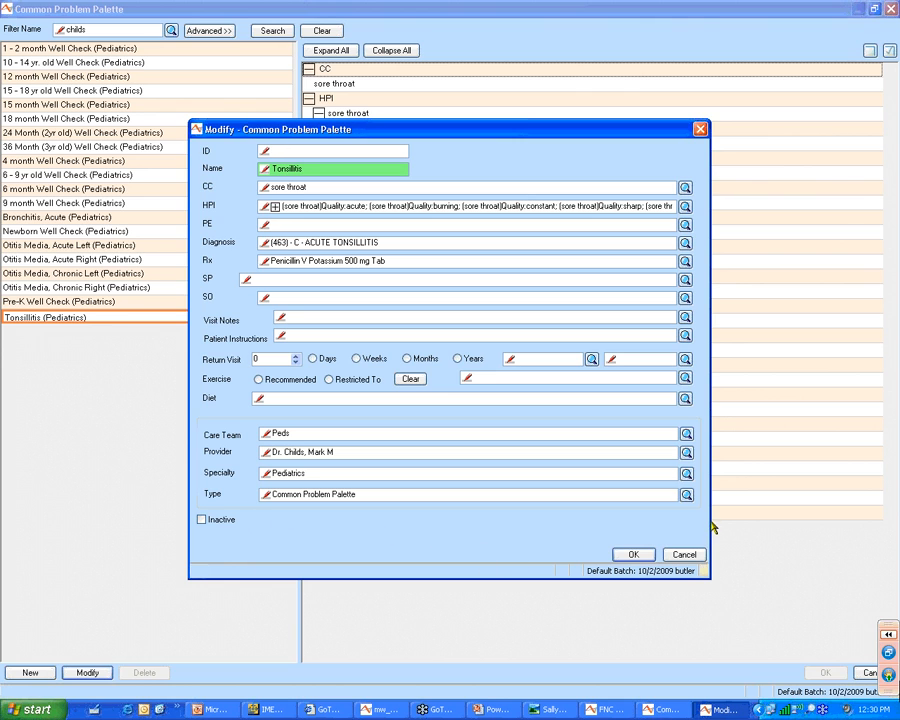
{"action": "left_click", "coordinate": [681, 555]}
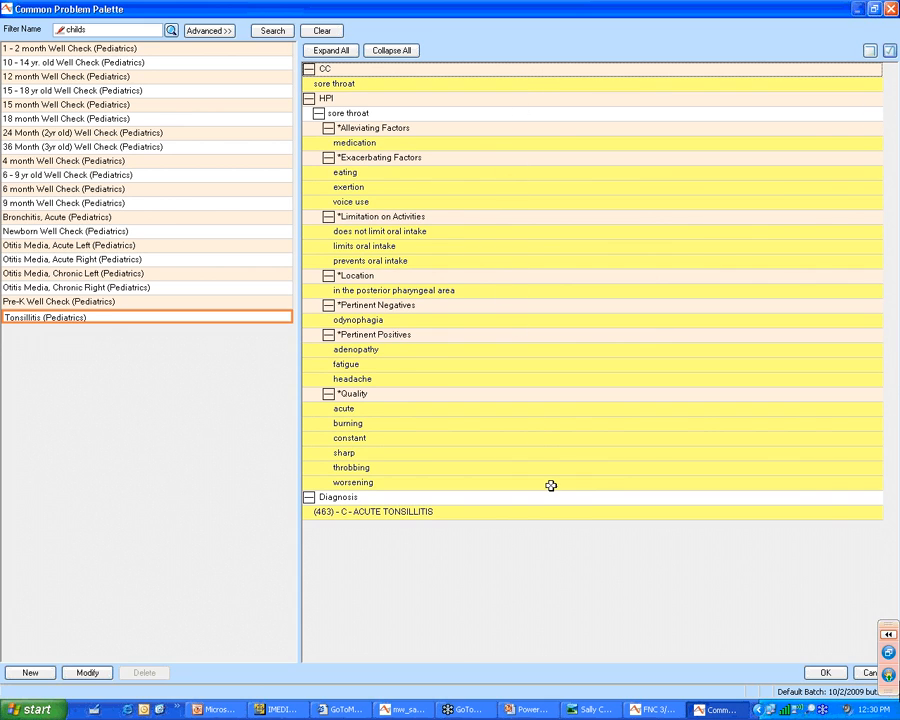
{"action": "left_click", "coordinate": [824, 672]}
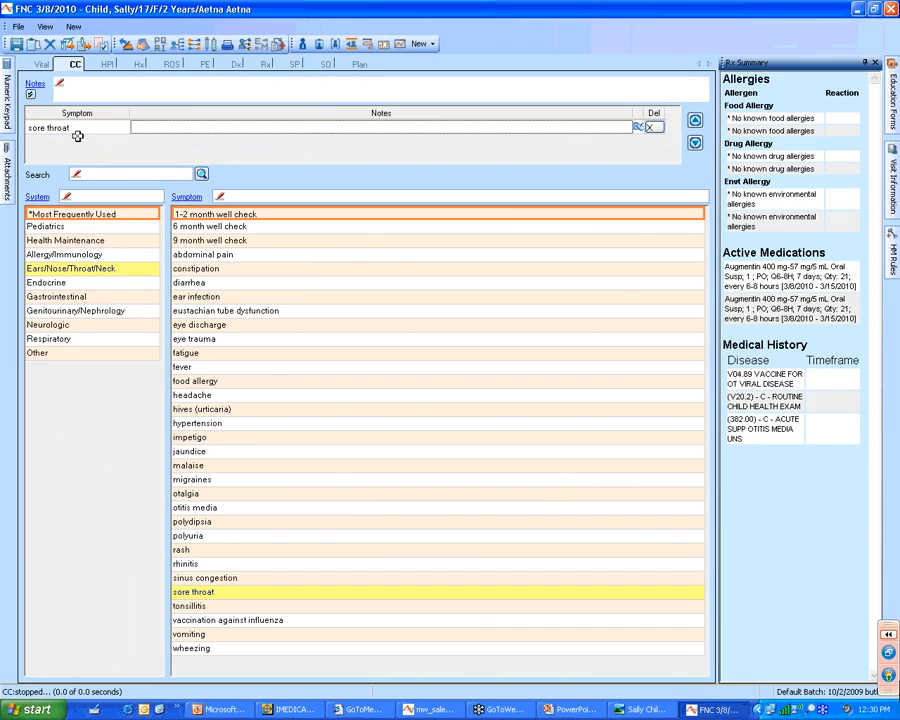
- Review the note's HPI, history, diagnosis and prescription sections for the entries from the Tonsillitis palette
{"action": "left_click", "coordinate": [104, 66]}
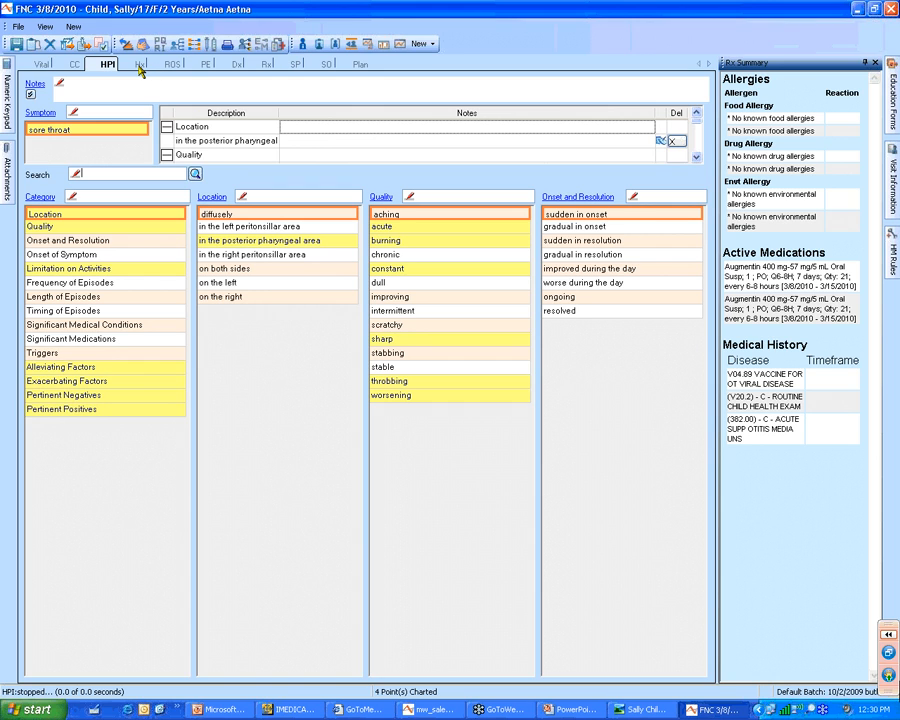
{"action": "left_click", "coordinate": [141, 66]}
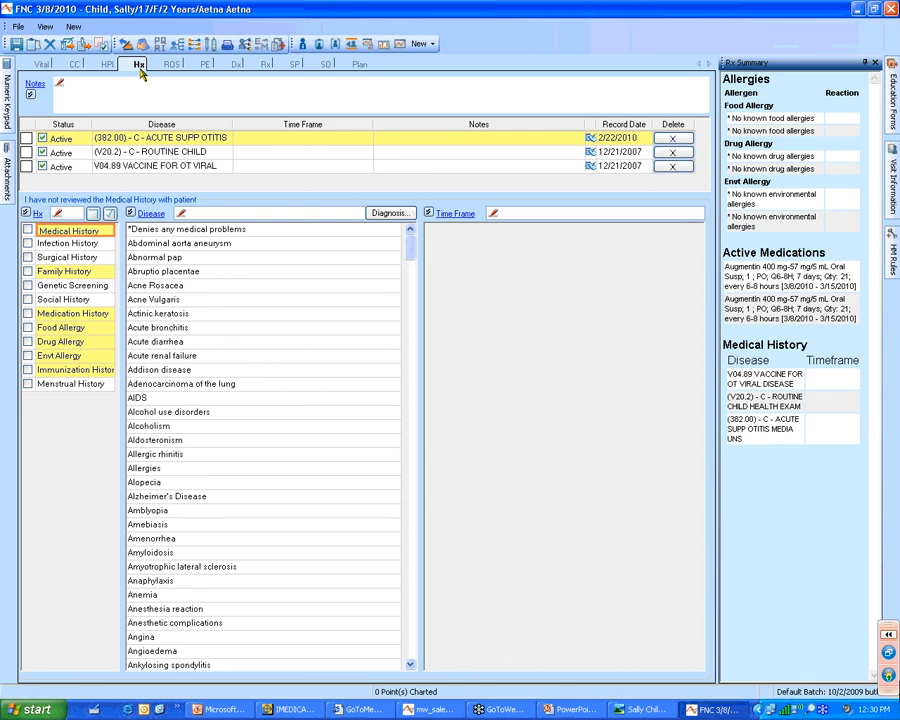
{"action": "left_click", "coordinate": [236, 64]}
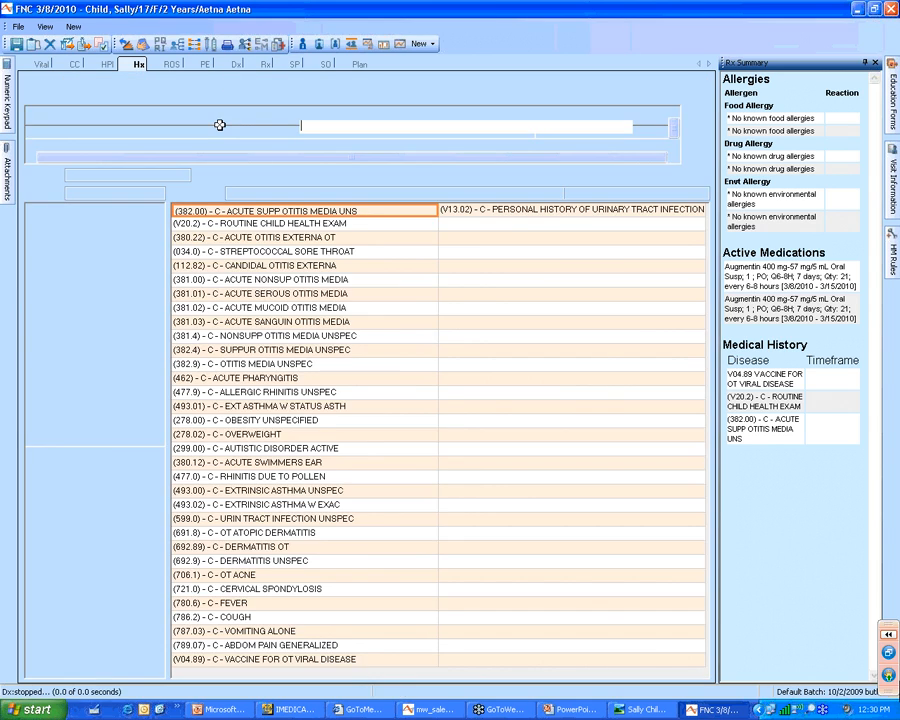
{"action": "left_click", "coordinate": [263, 66]}
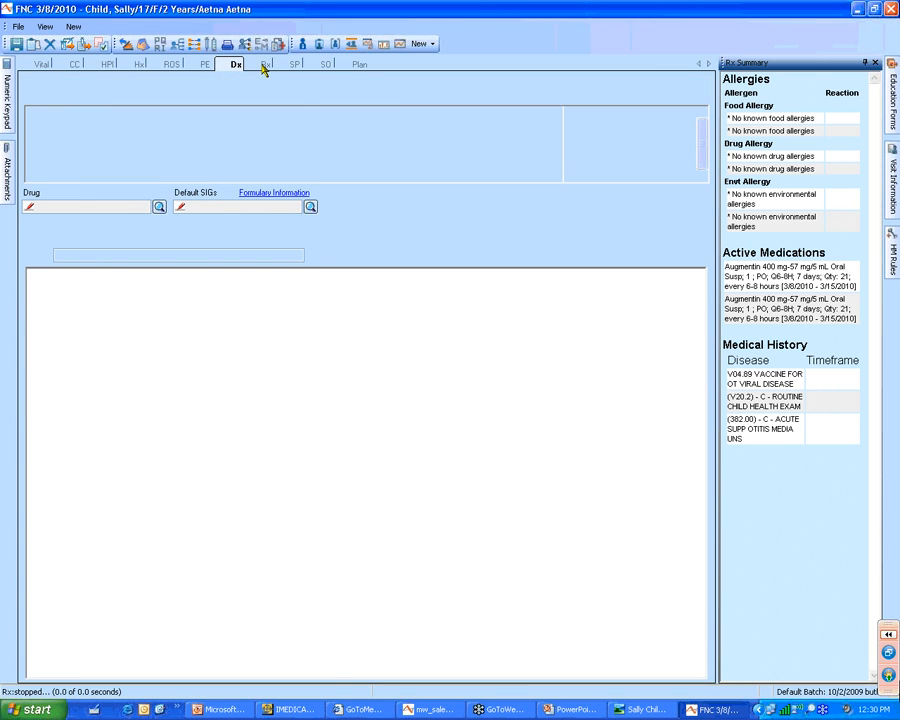